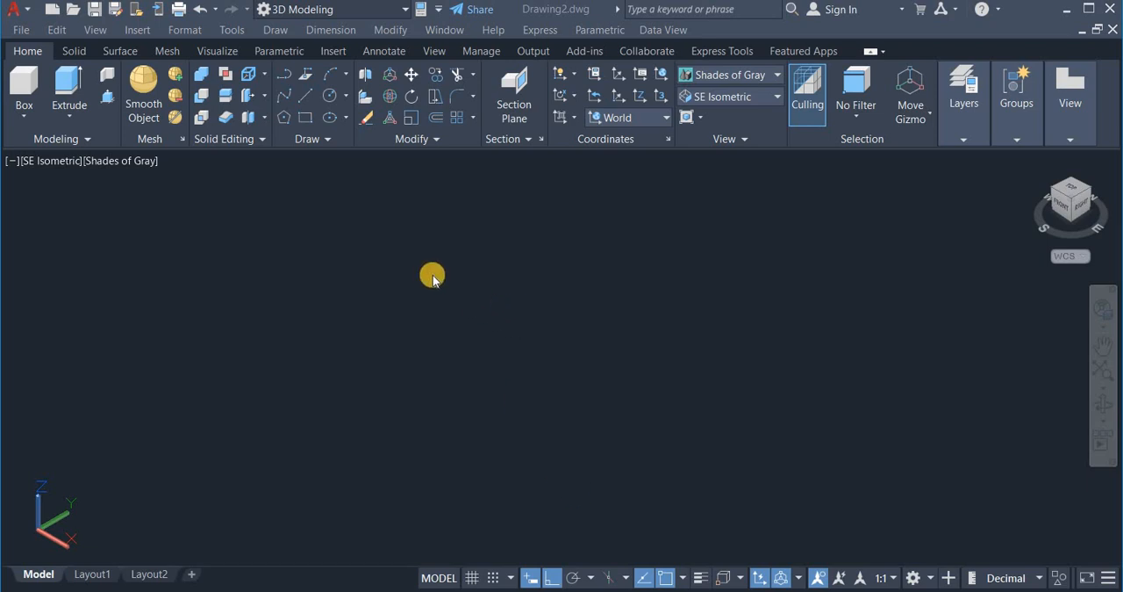
Step: Set the workspace to 3D Modeling
left_click(401, 12)
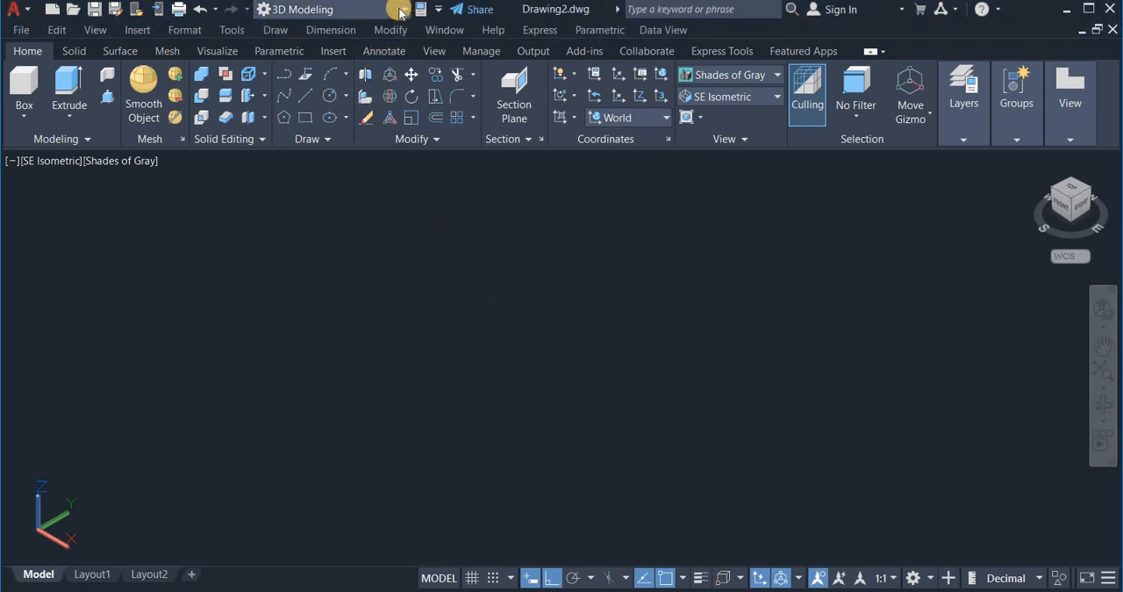
left_click(401, 12)
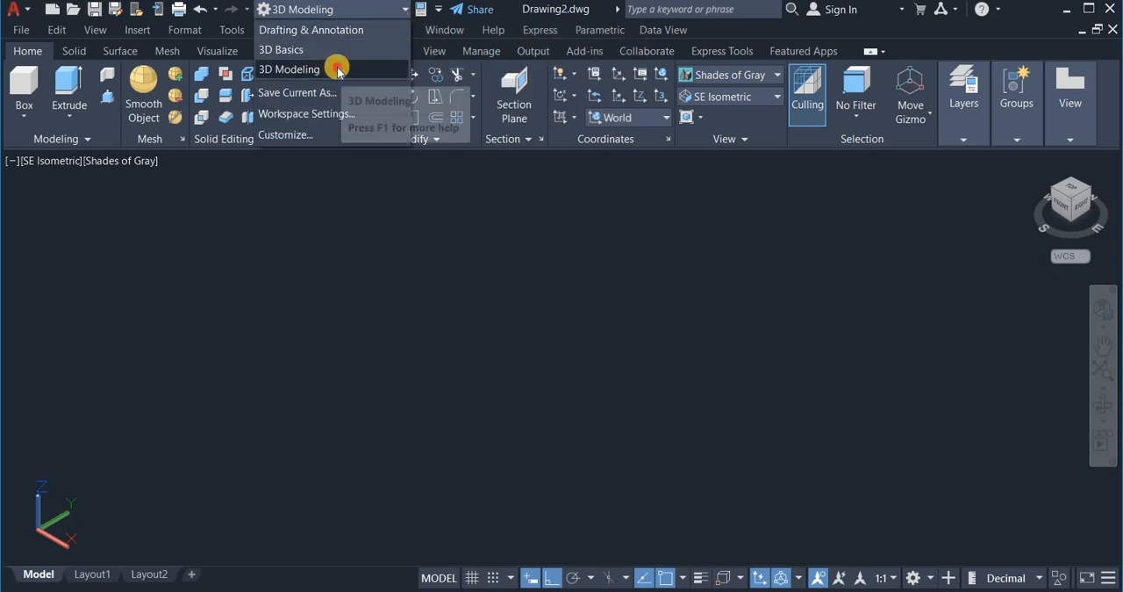
left_click(335, 69)
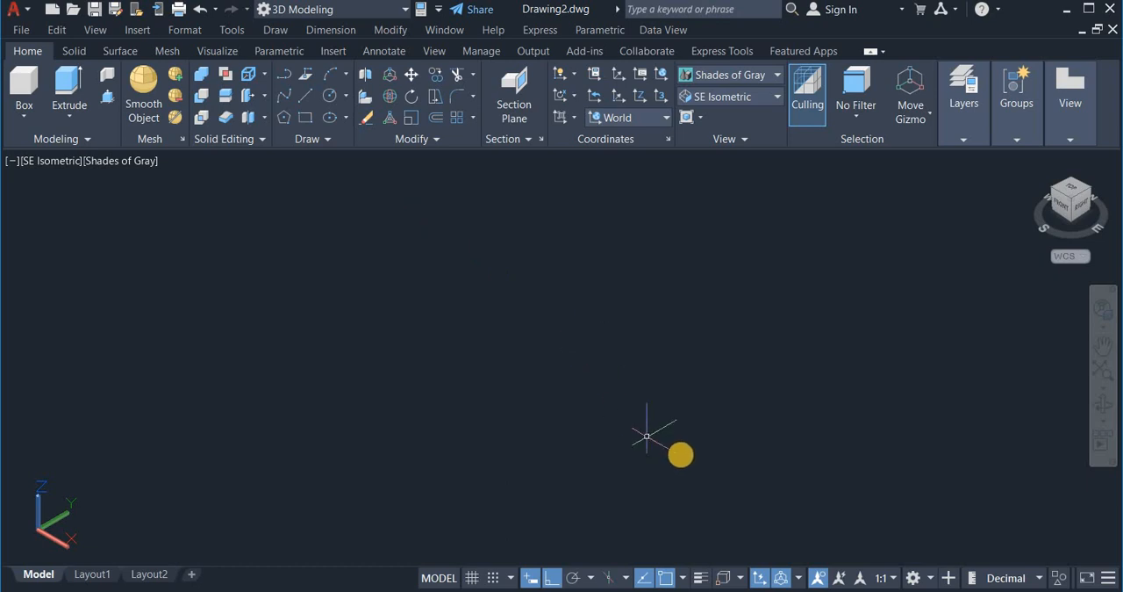
left_click(928, 578)
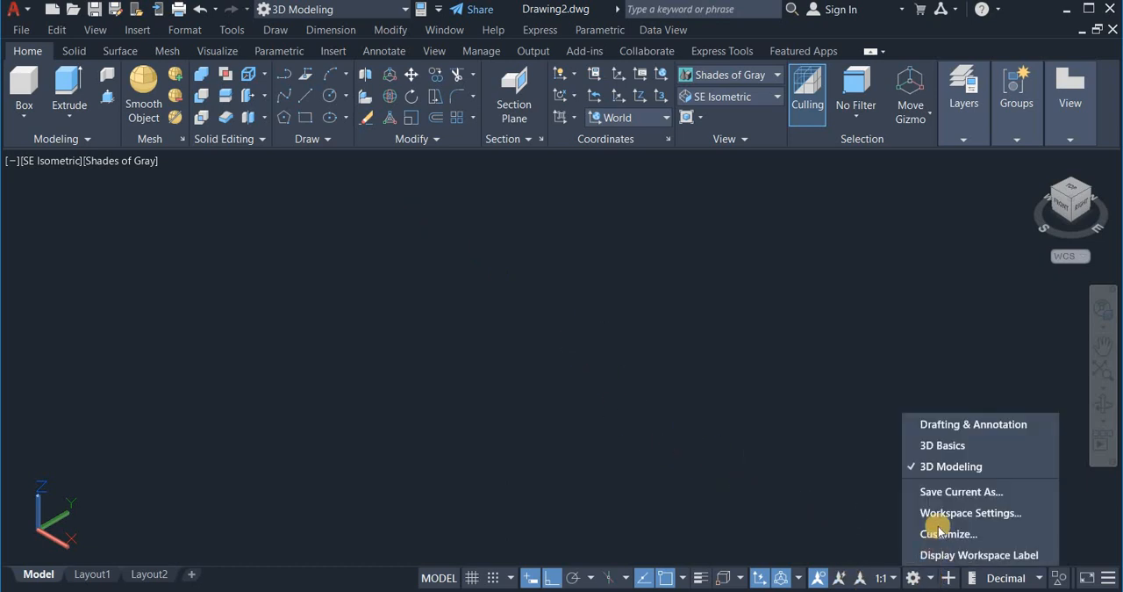
left_click(949, 468)
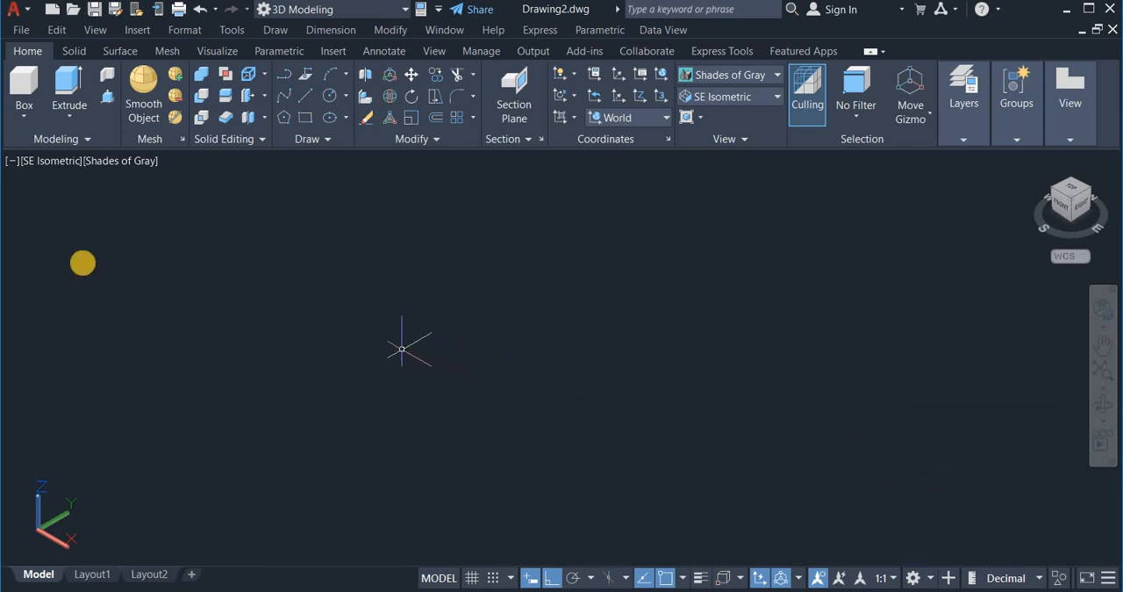
left_click(19, 115)
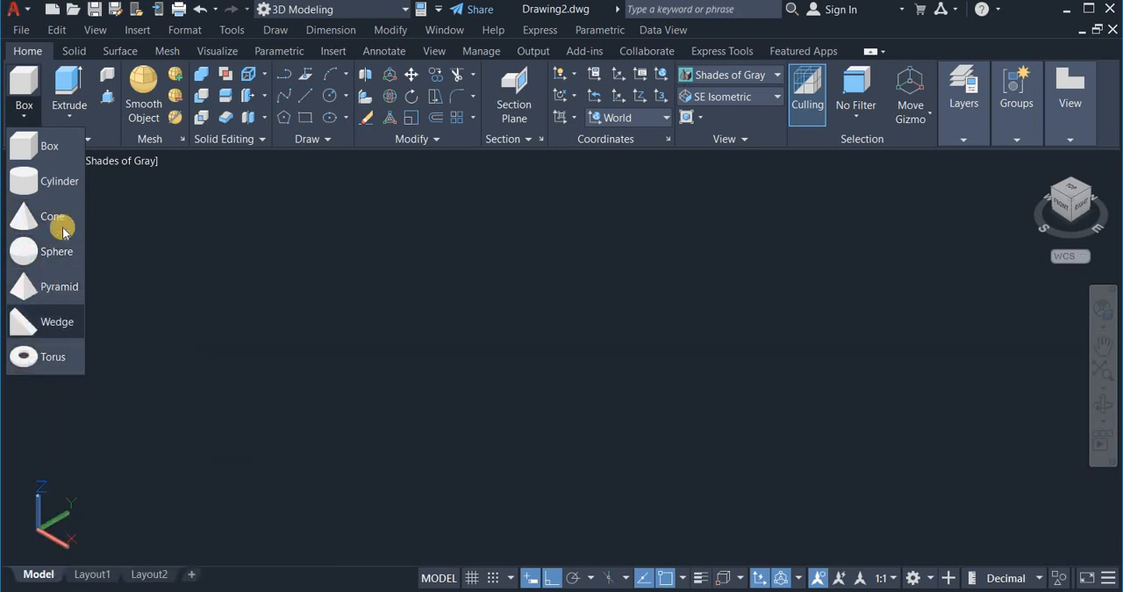
left_click(69, 115)
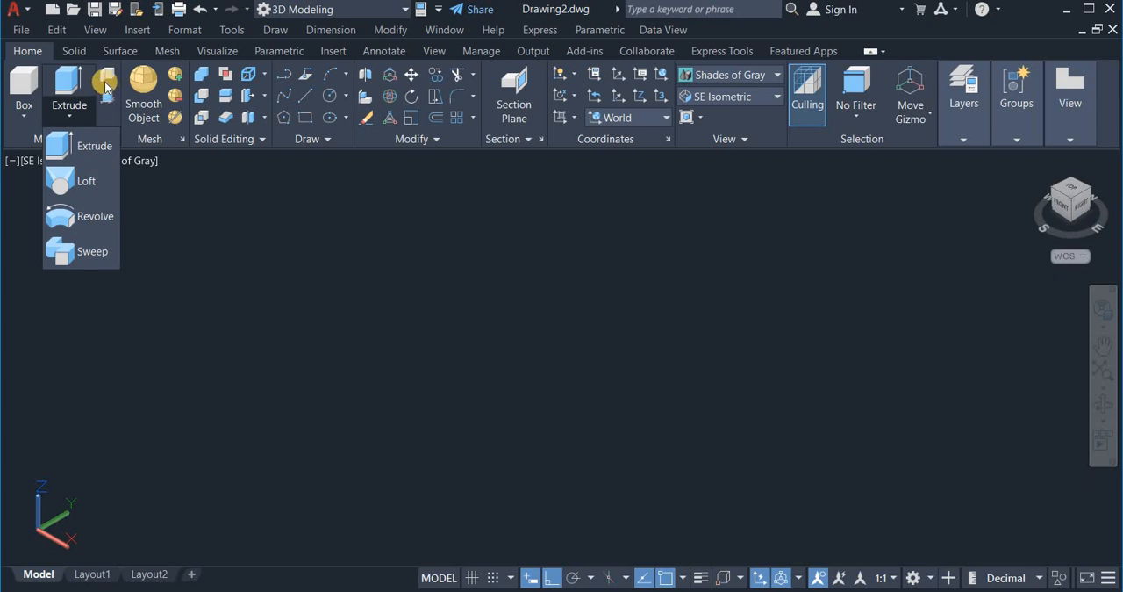
left_click(156, 238)
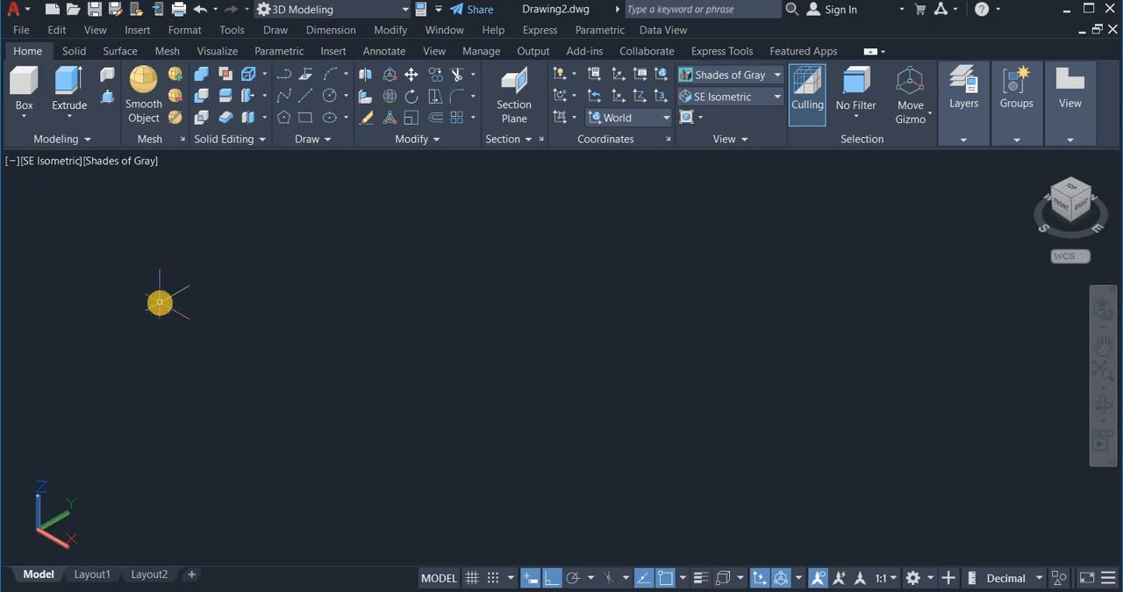
Step: Start a solid box in the empty drawing with a rectangular base 50 units along X and 100 units along Y
left_click(23, 113)
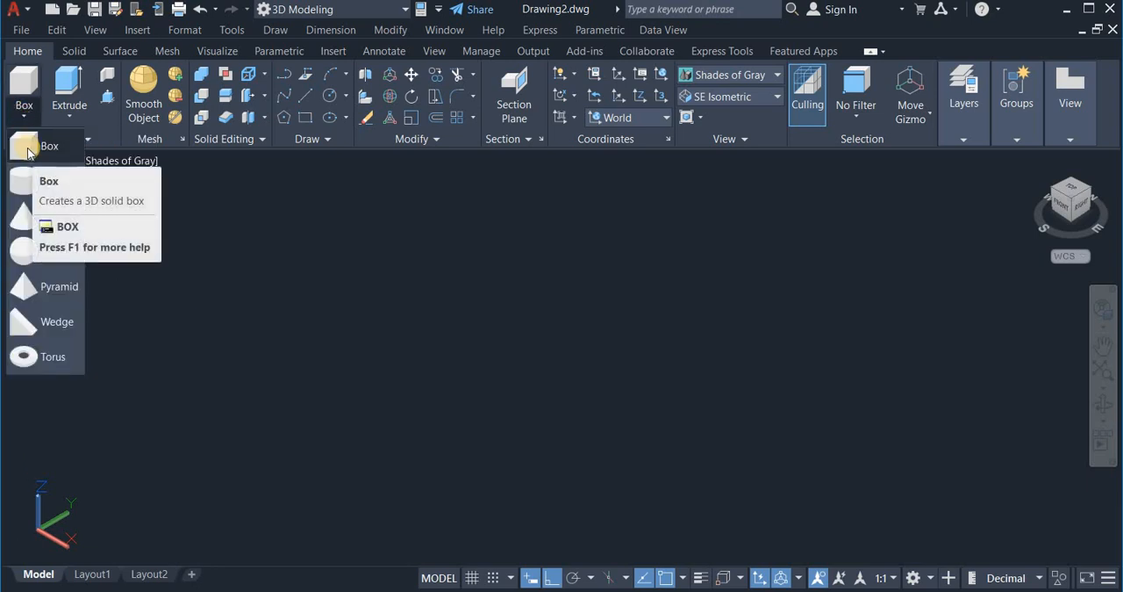
left_click(28, 151)
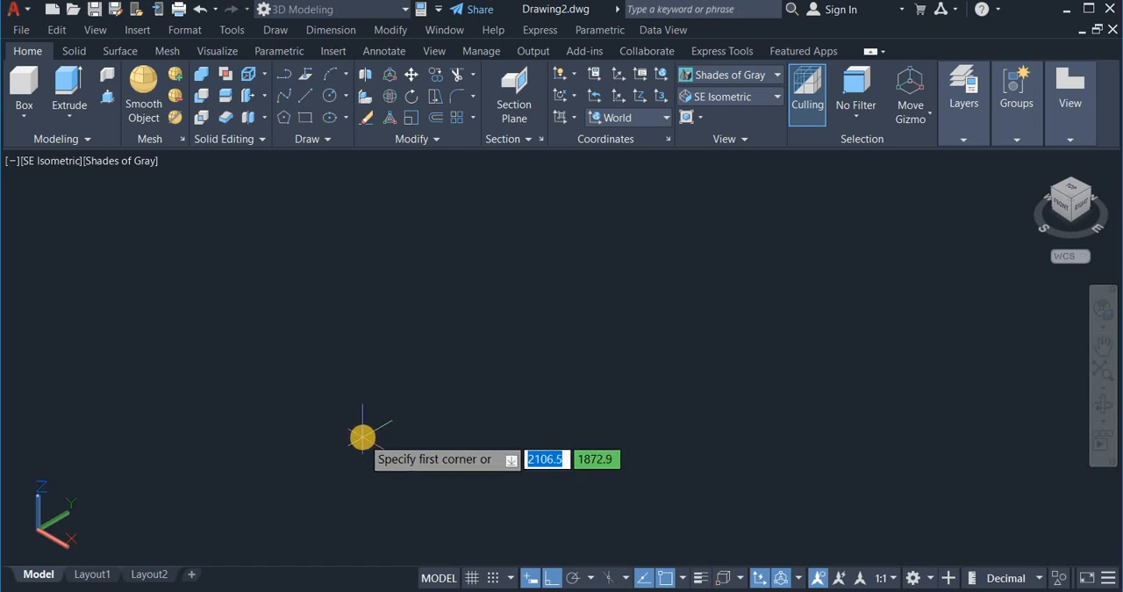
left_click(362, 423)
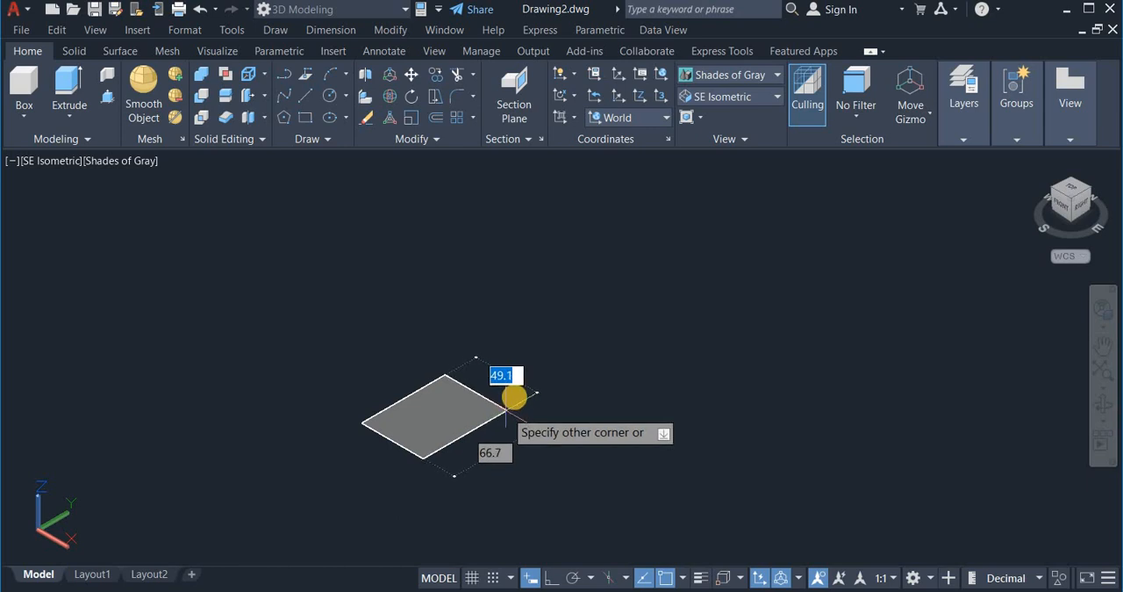
key("Tab")
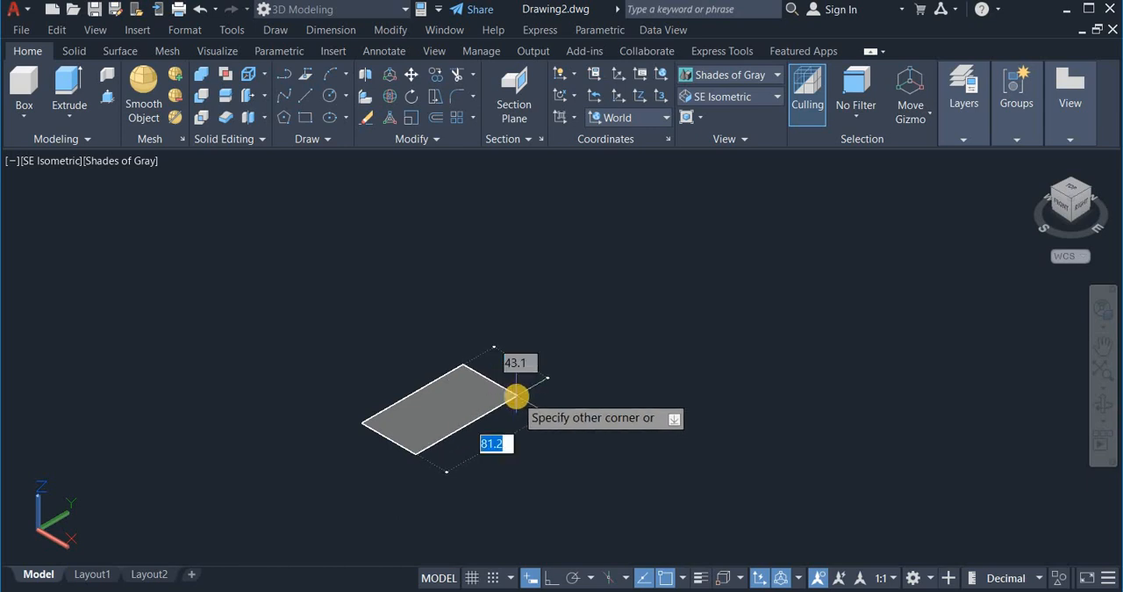
key("Tab")
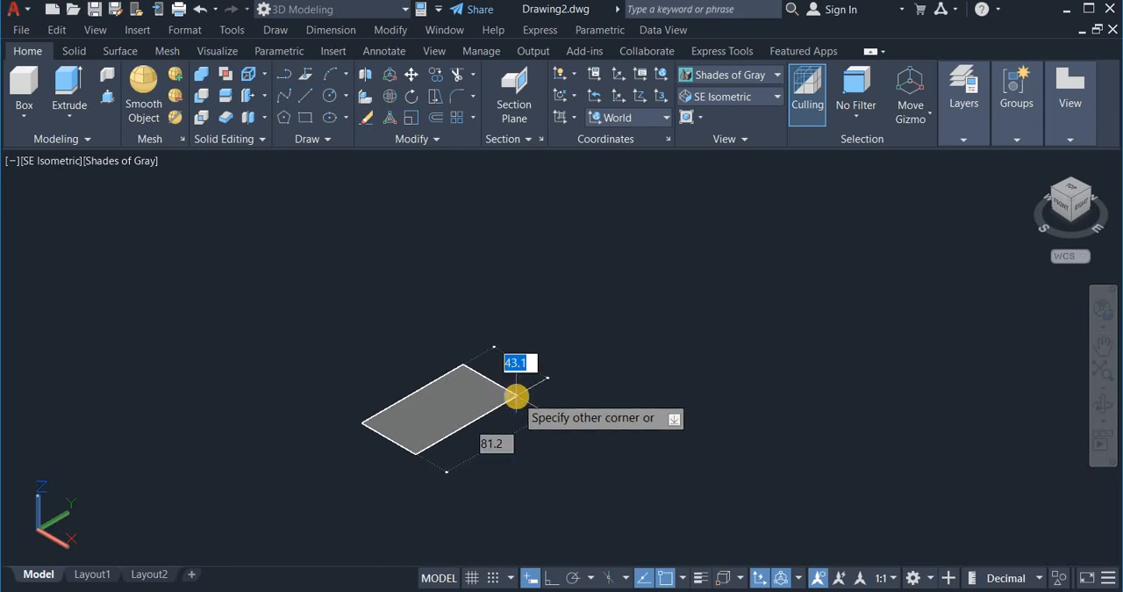
key("Tab")
key("Tab")
type("50")
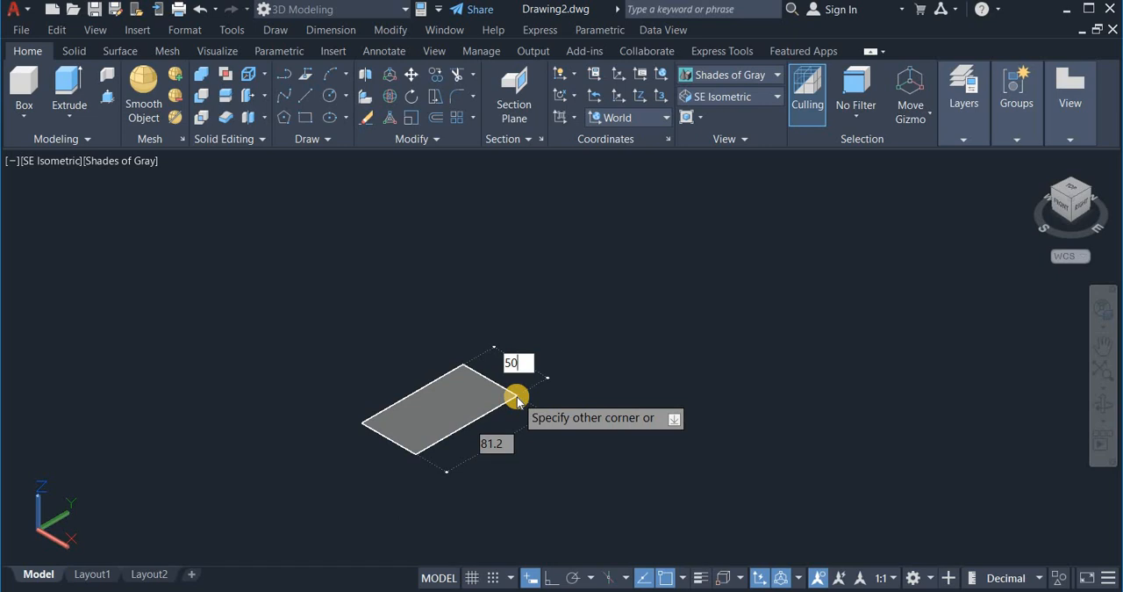
key("Tab")
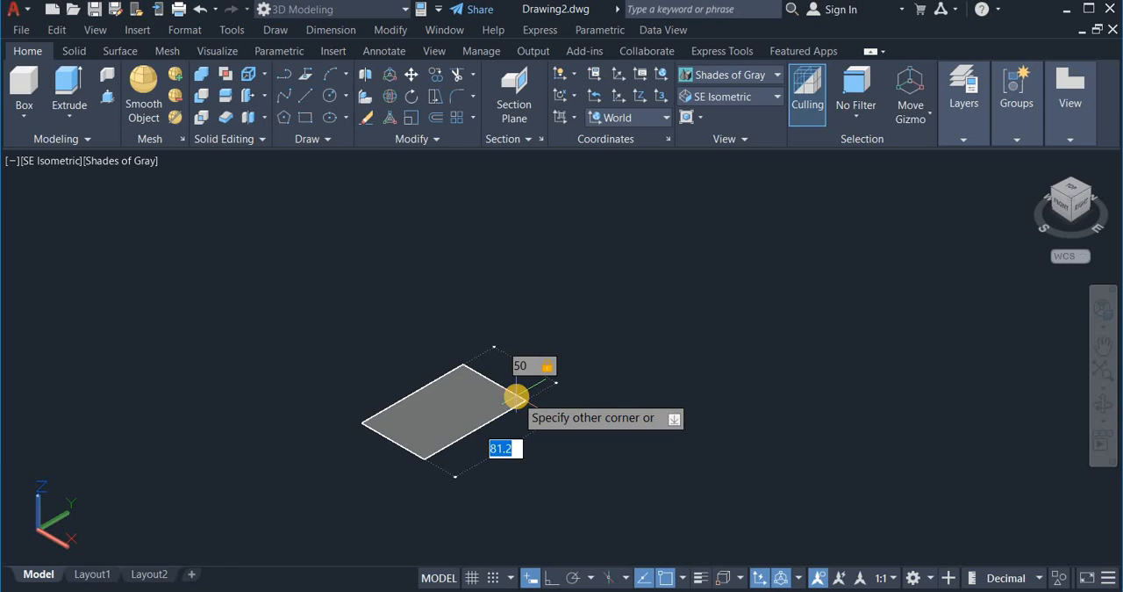
type("100")
key("Return")
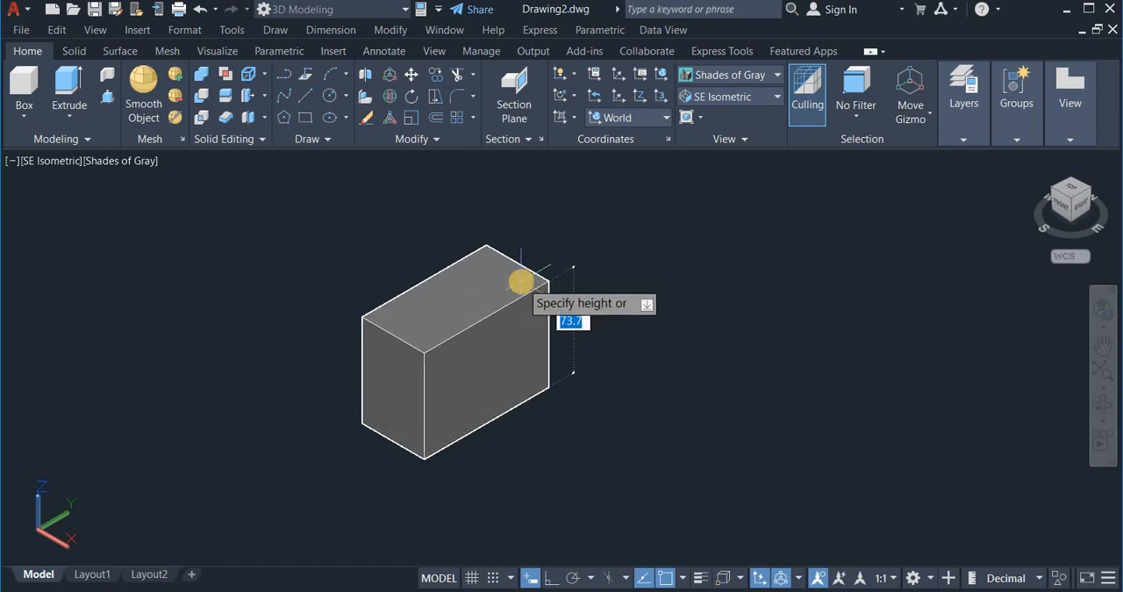
Step: Give the box a height of 100 units to complete the solid
type("1")
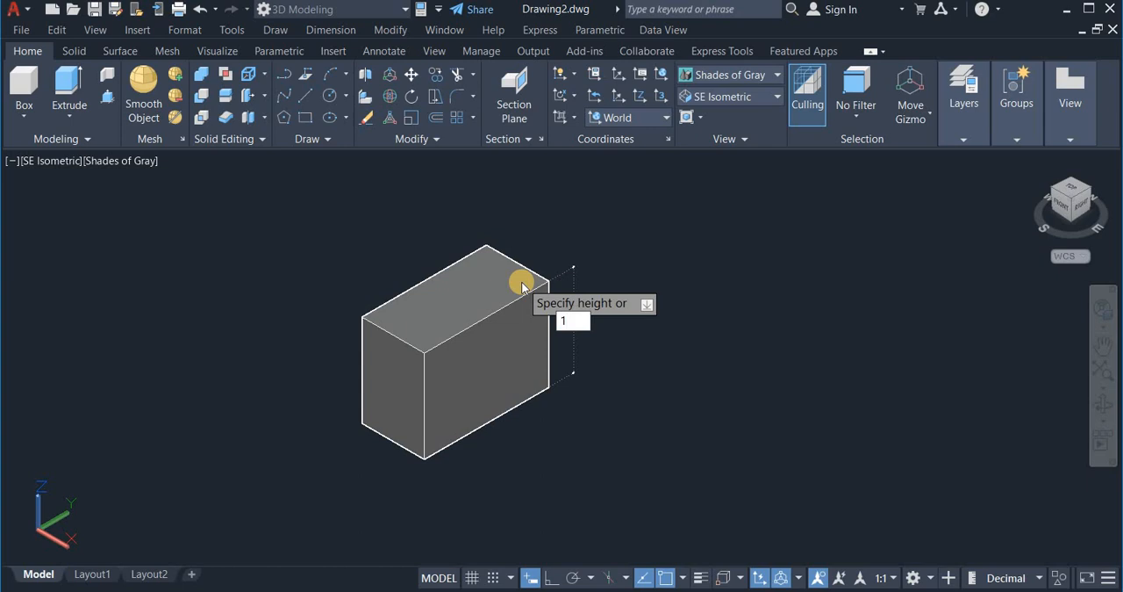
type("00")
key("Return")
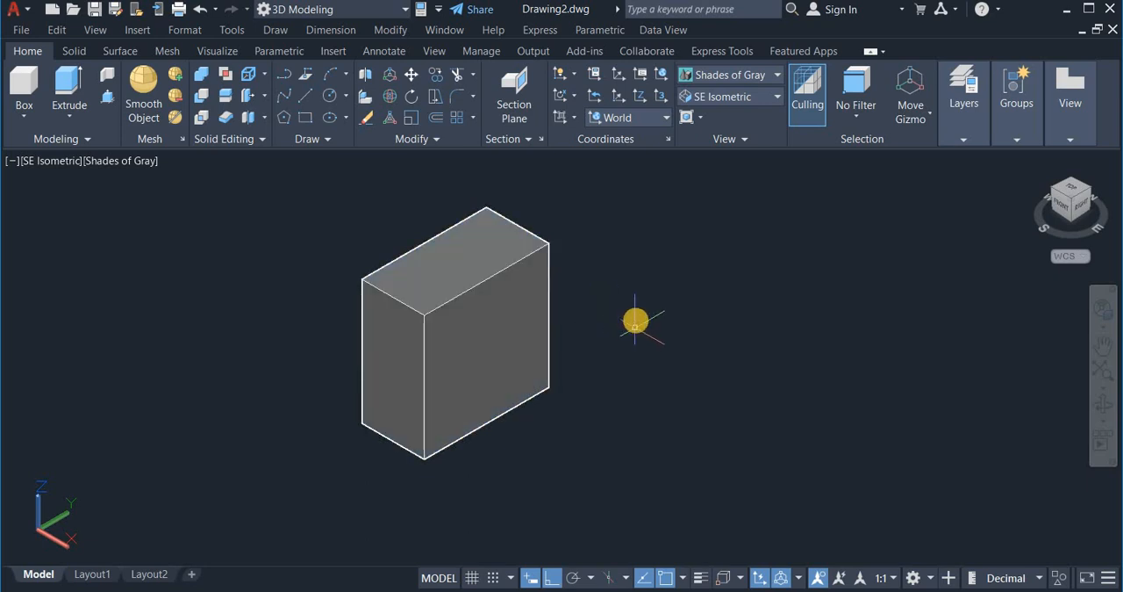
Step: Create a solid cylinder beside the box with a base radius of 50 and a height of 100 units
right_click(637, 317)
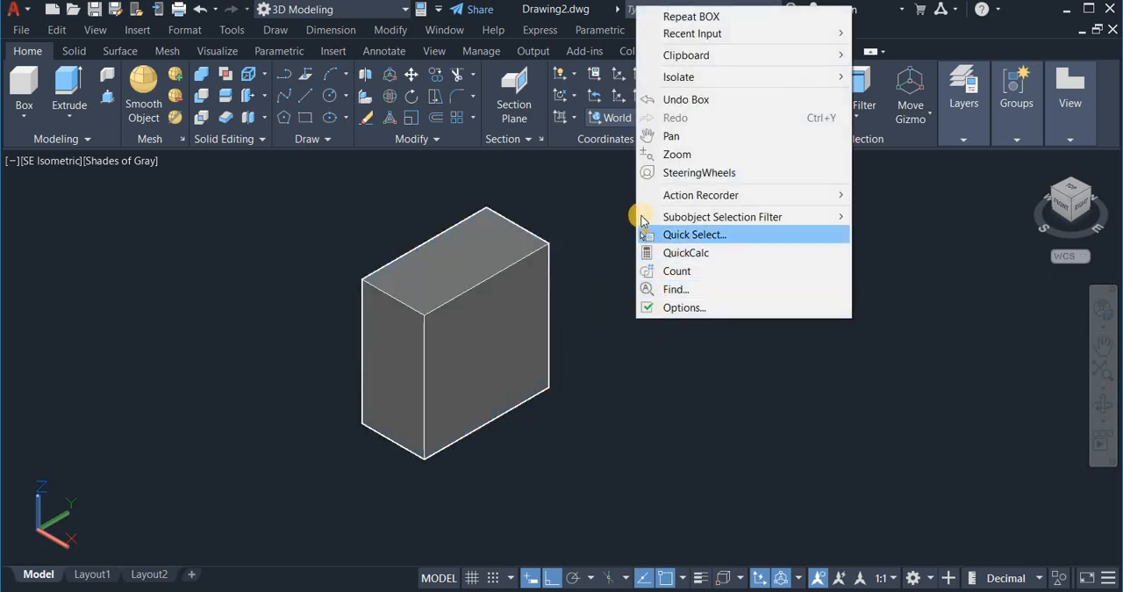
left_click(653, 143)
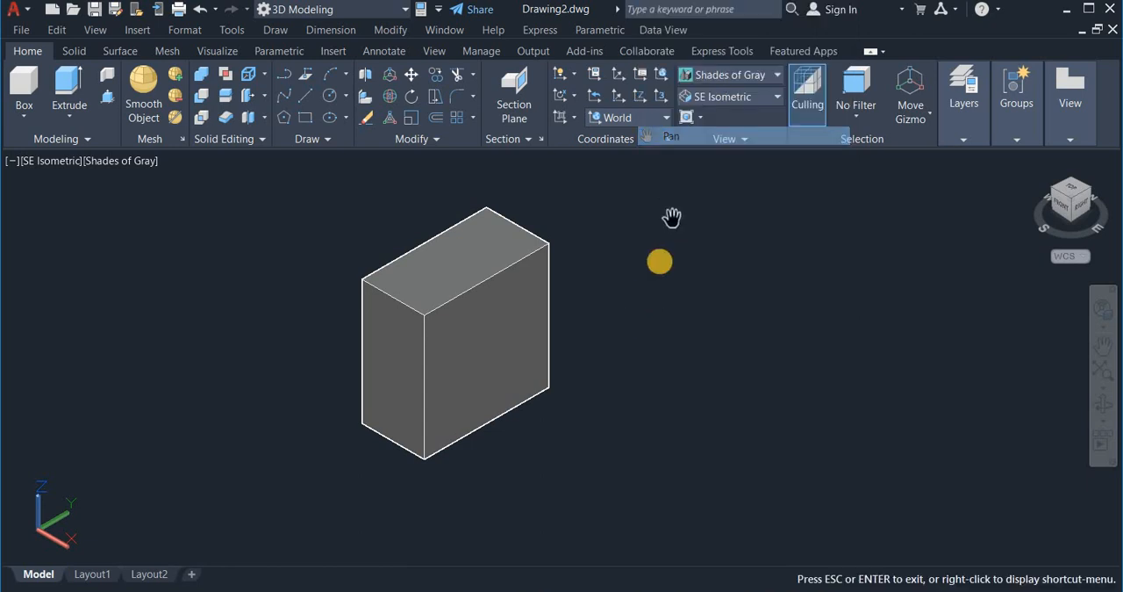
left_click_drag(660, 263, 350, 295)
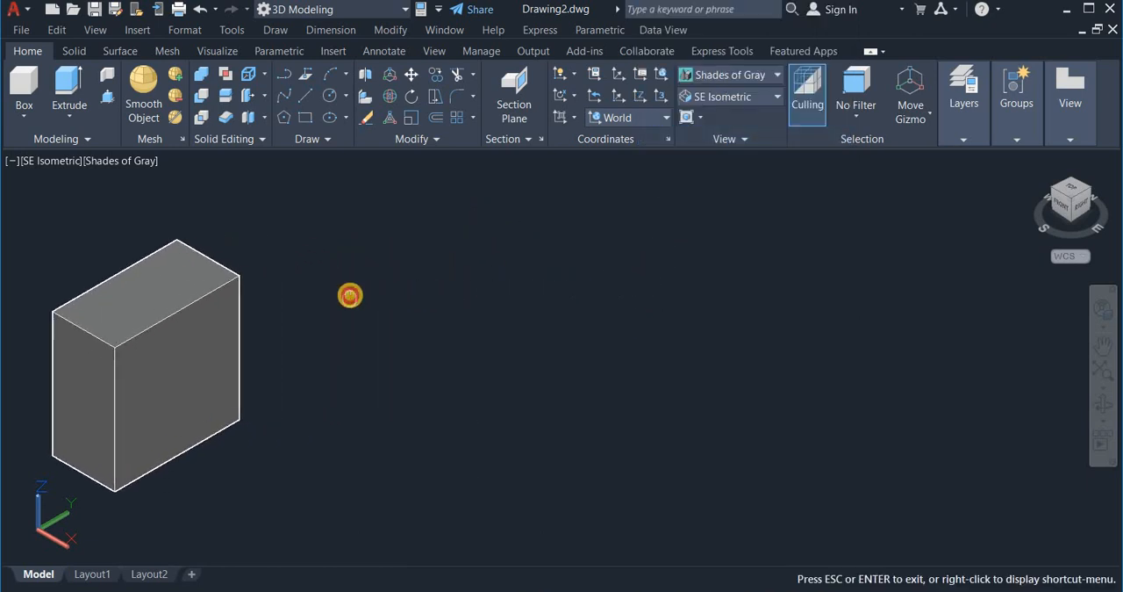
right_click(351, 296)
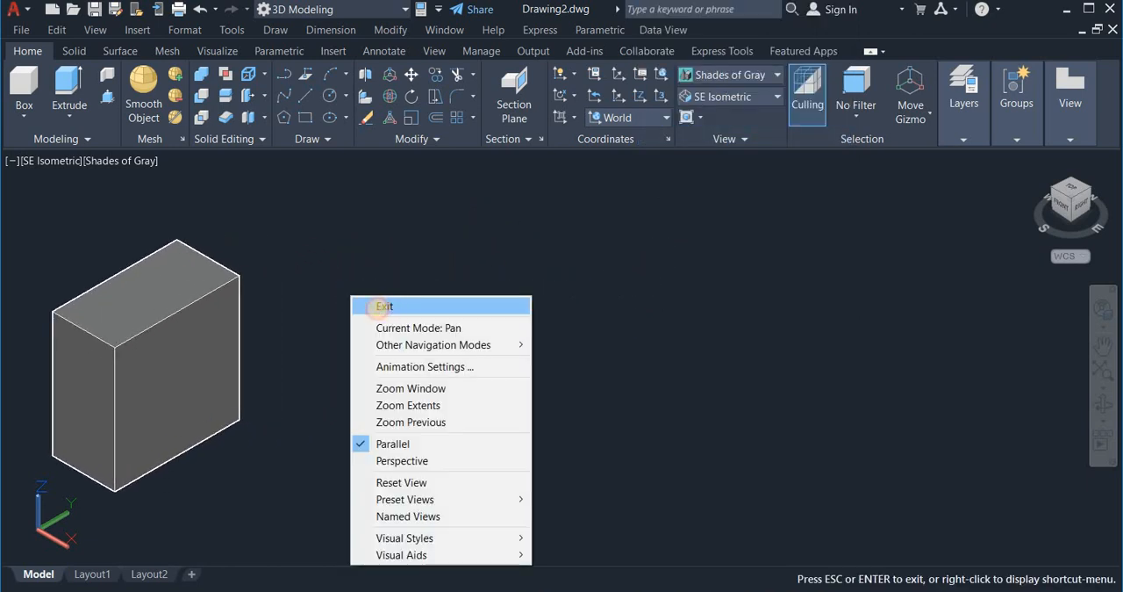
left_click(377, 305)
left_click(29, 120)
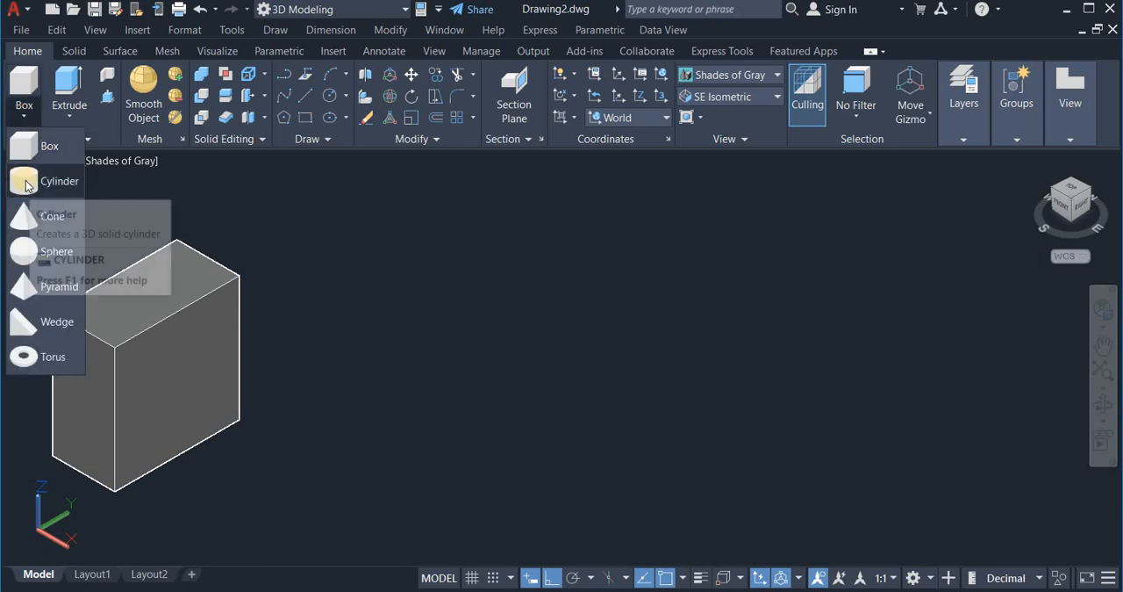
left_click(25, 184)
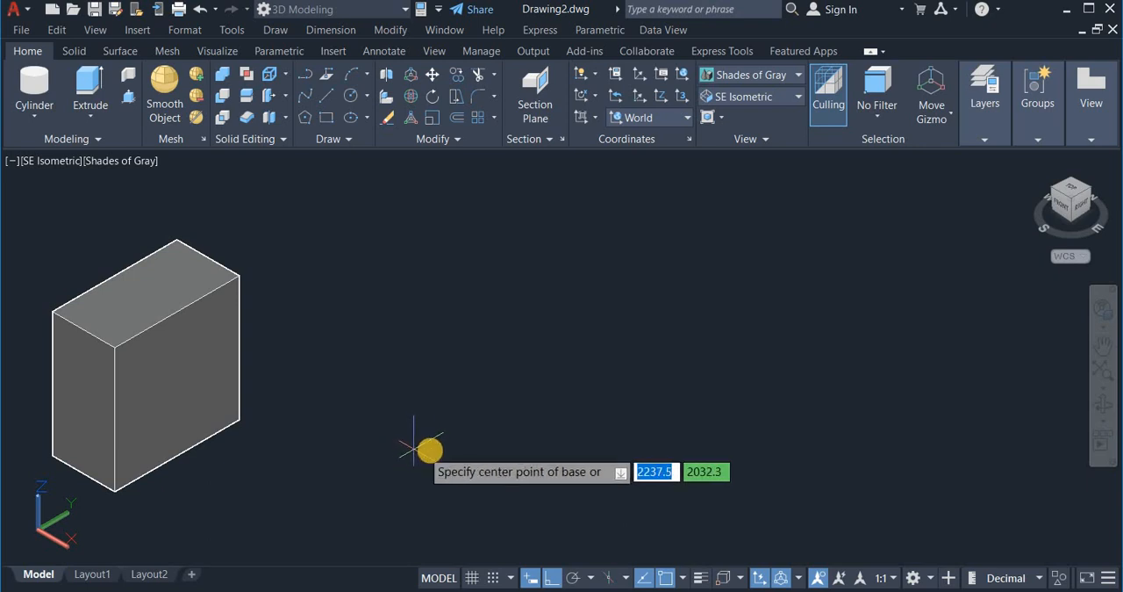
left_click(468, 425)
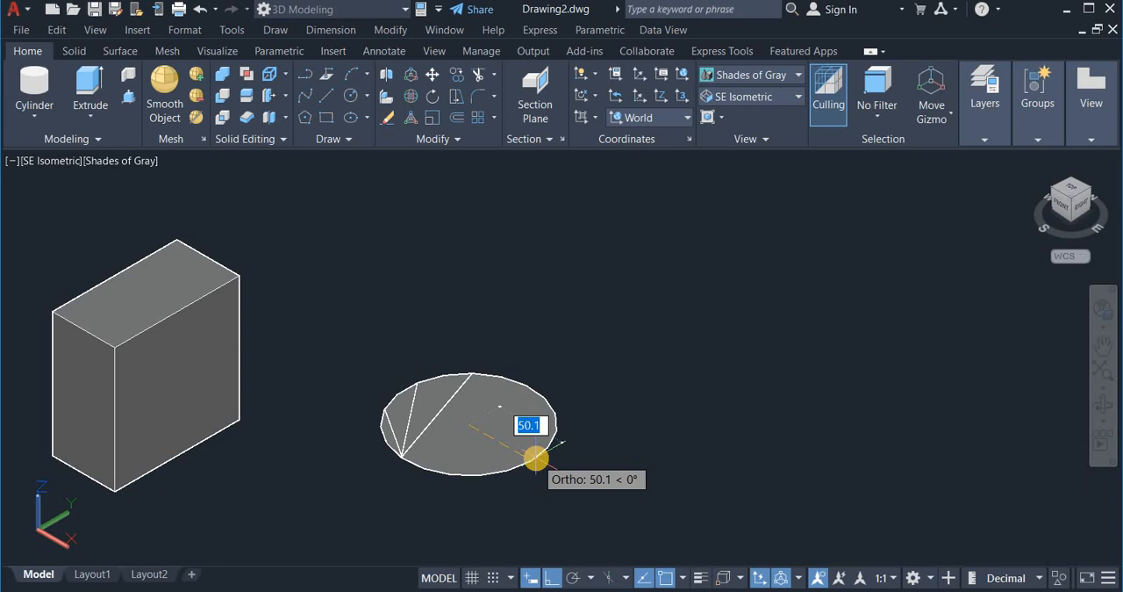
type("5")
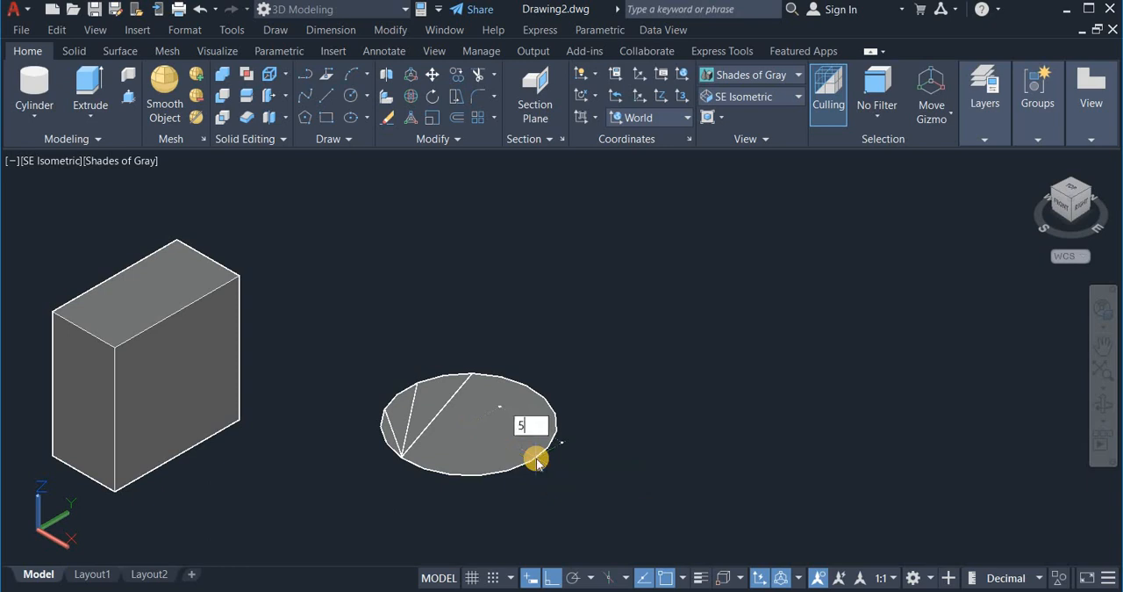
key("Return")
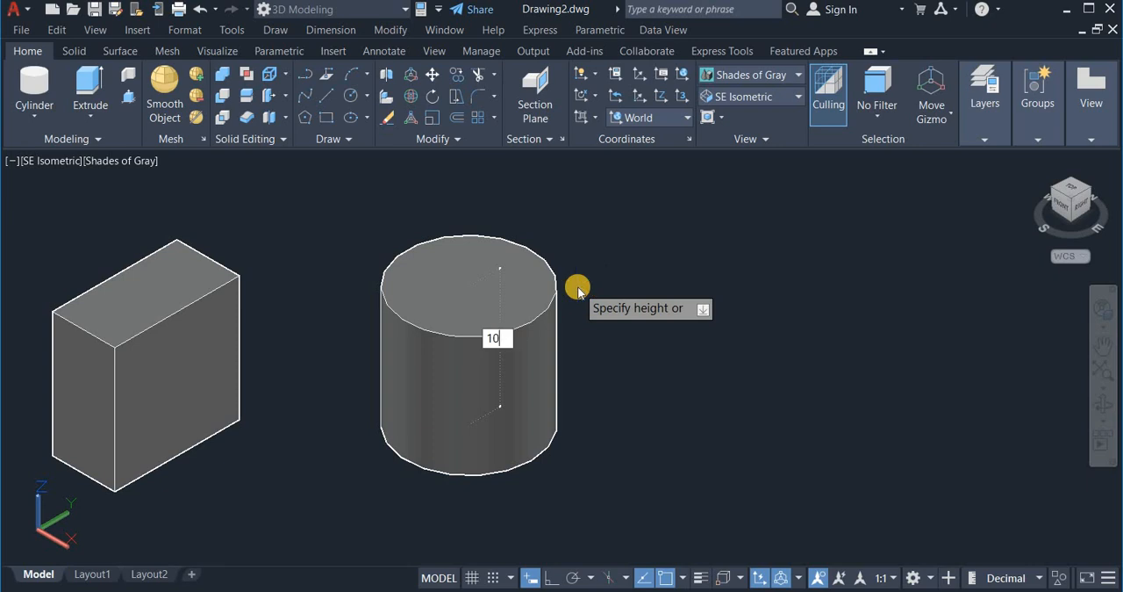
key("Return")
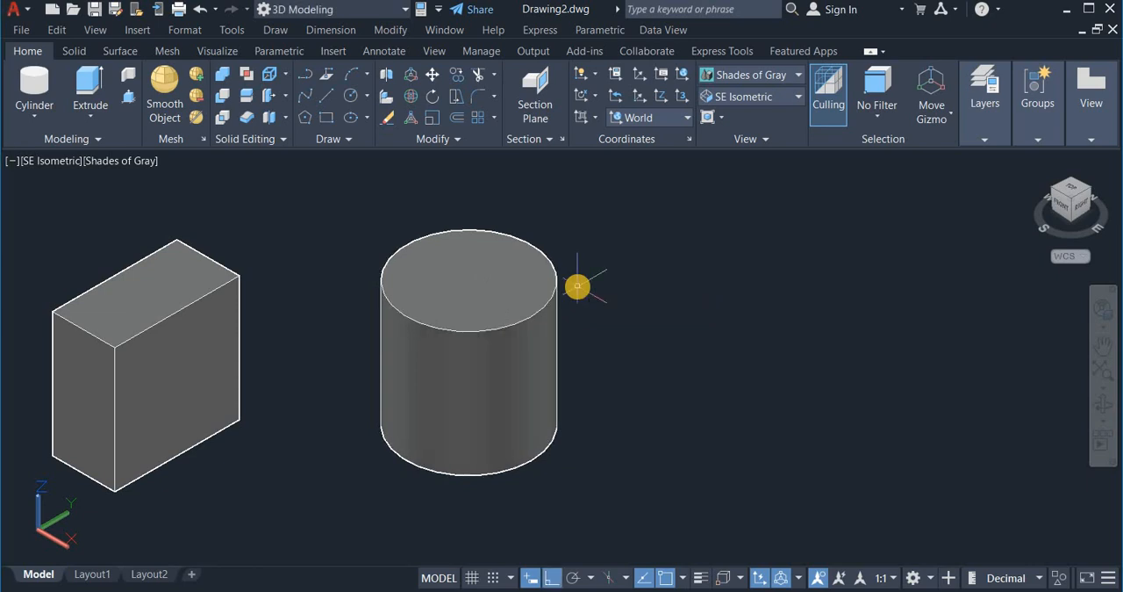
Step: Move the cylinder closer to the box, leaving a small gap between the two solids
left_click(524, 443)
left_click(523, 440)
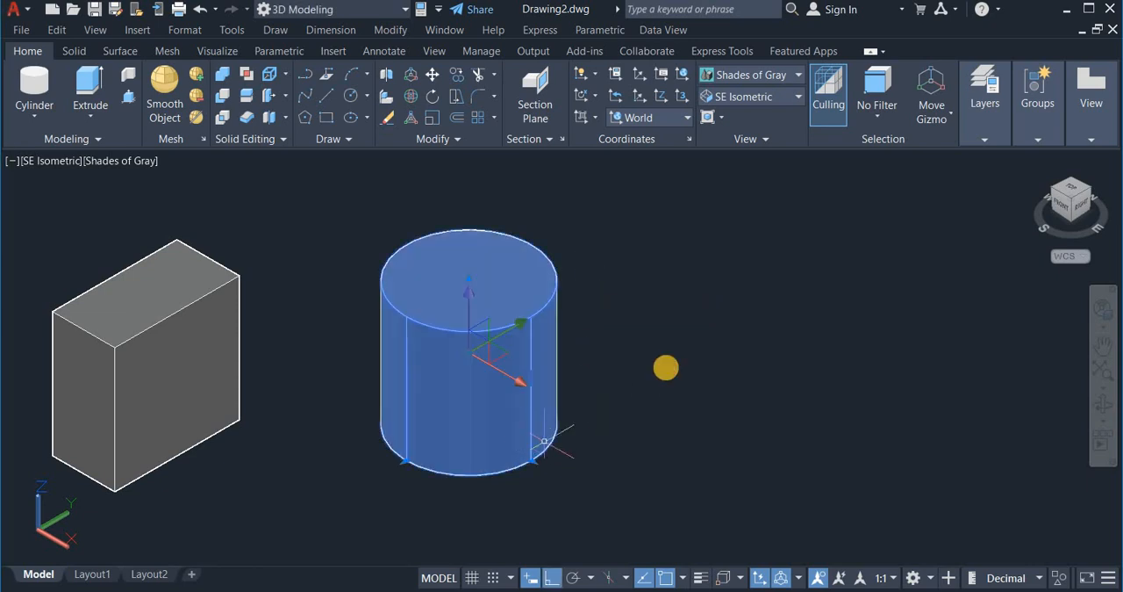
right_click_drag(665, 368, 559, 396)
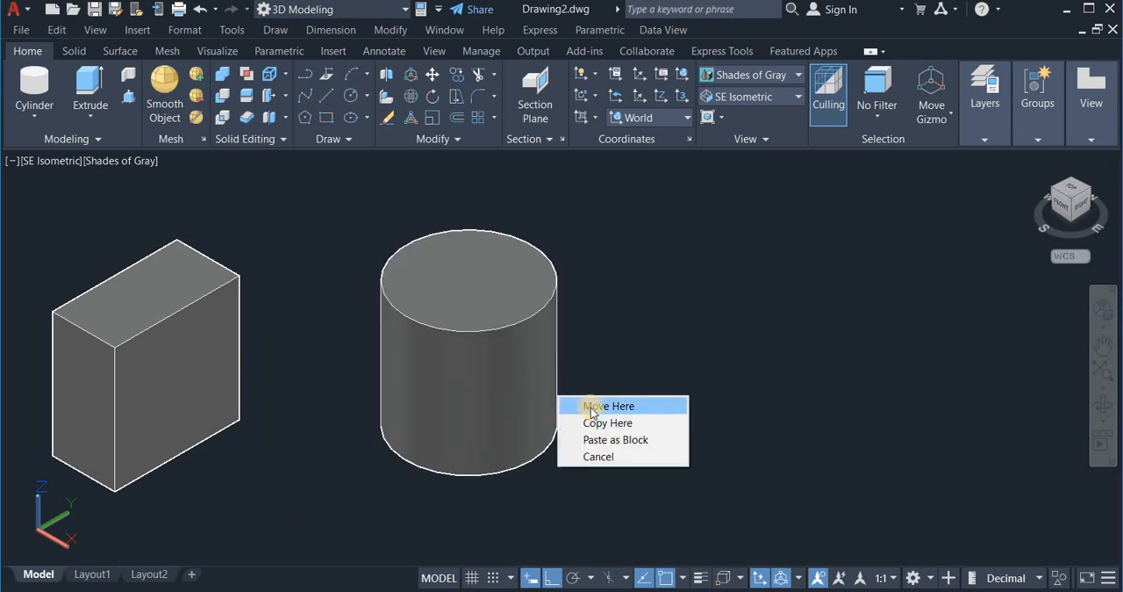
left_click(590, 404)
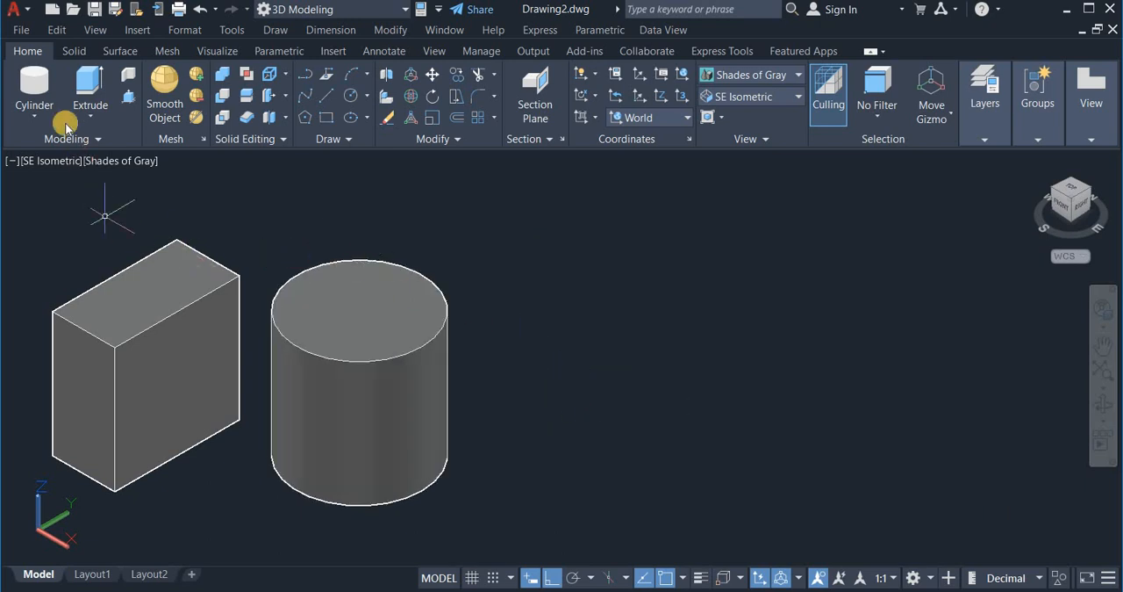
Step: Create a solid cone beside the cylinder with a base radius of 50 and a height of 100 units
left_click(31, 115)
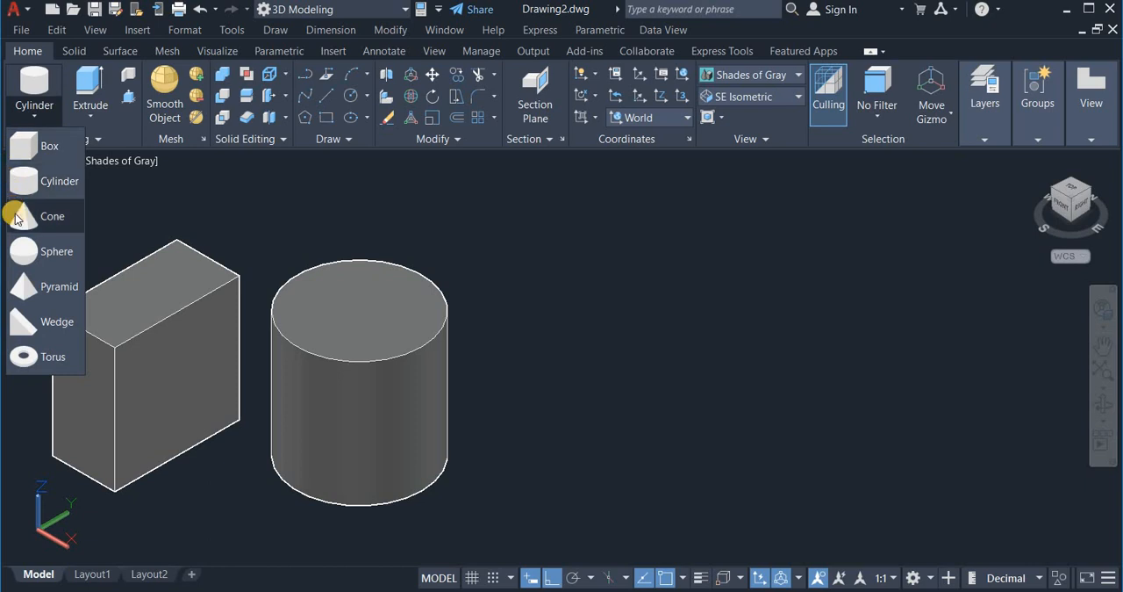
left_click(31, 218)
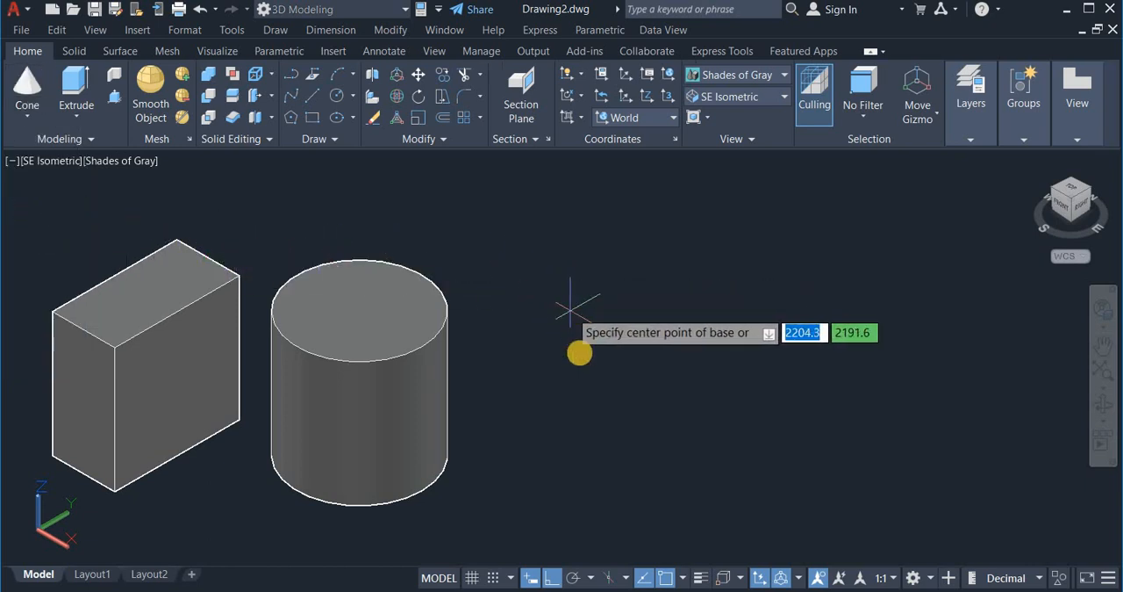
left_click(603, 459)
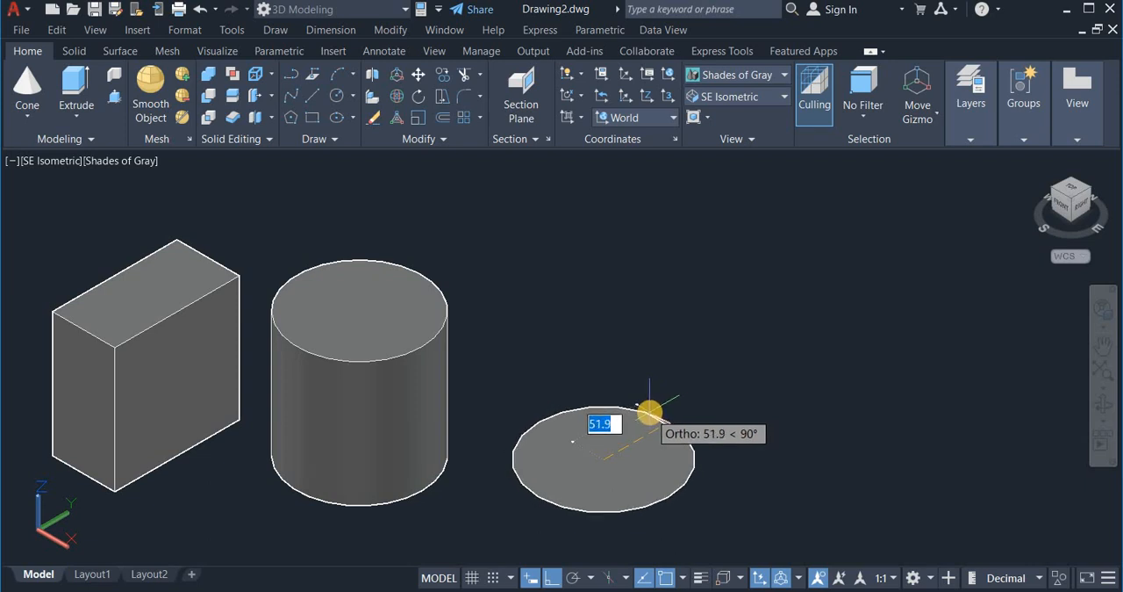
type("5")
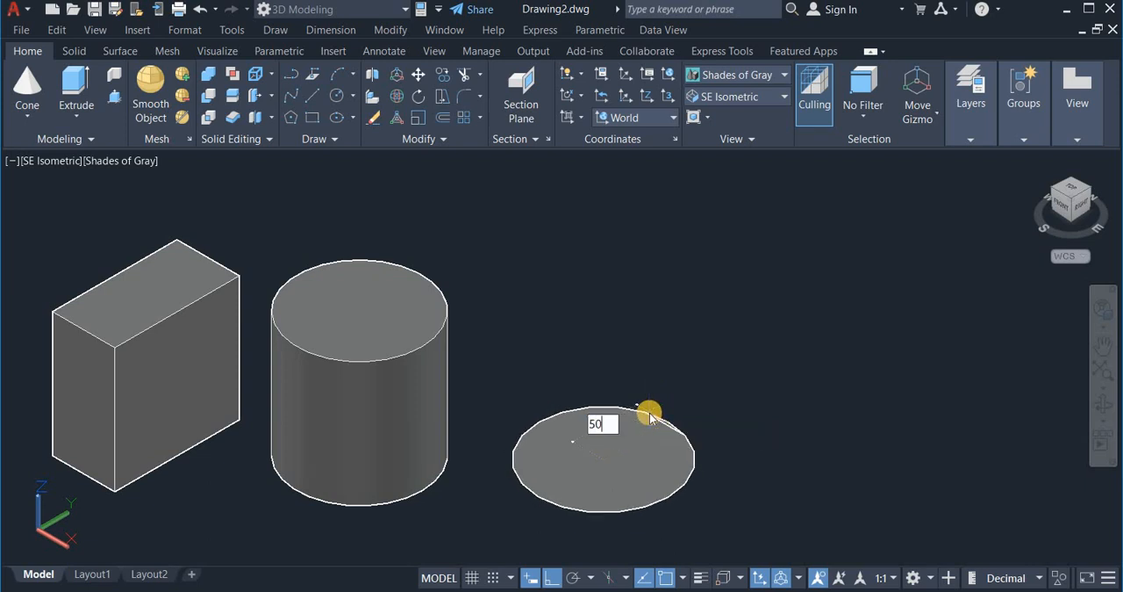
type("0")
key("Return")
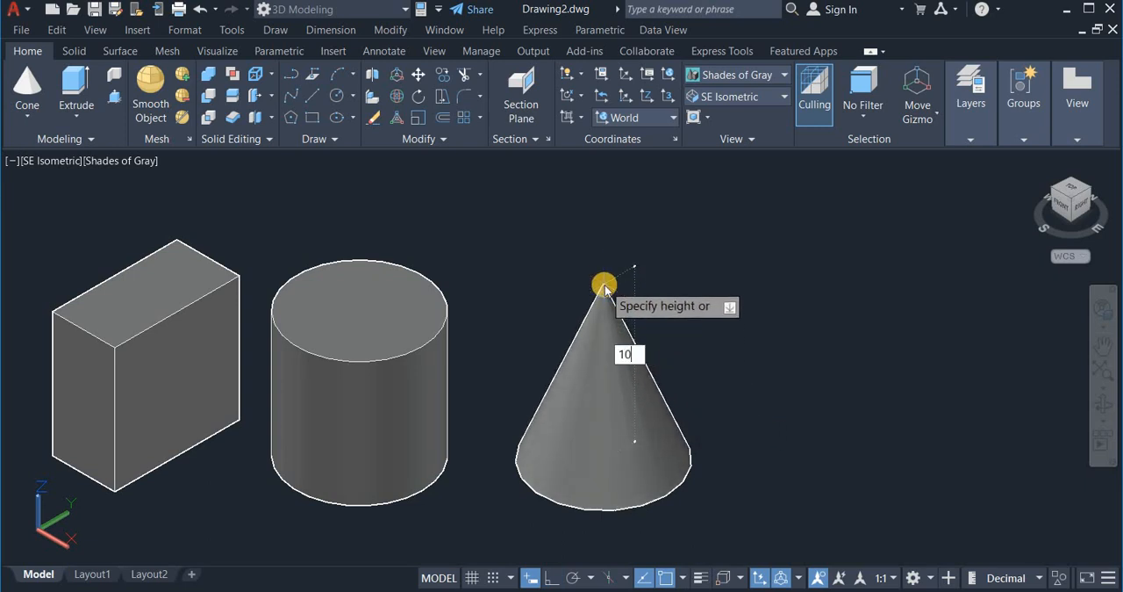
type("100")
key("Return")
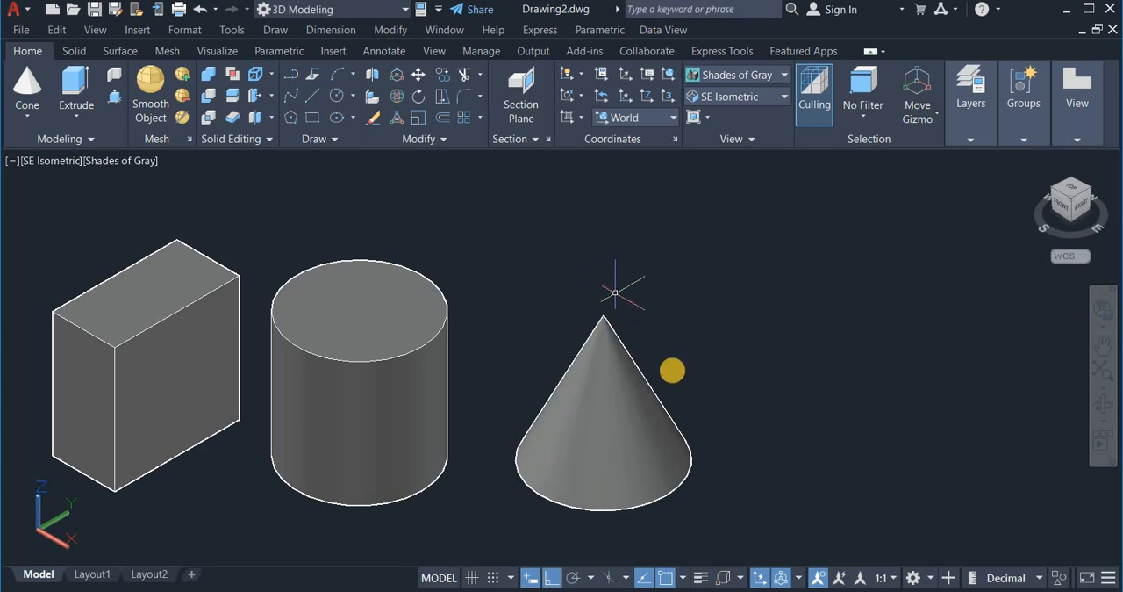
Step: Create a solid sphere with a radius of 50 units in the free space beside the cone
scroll(677, 293, "down", 2)
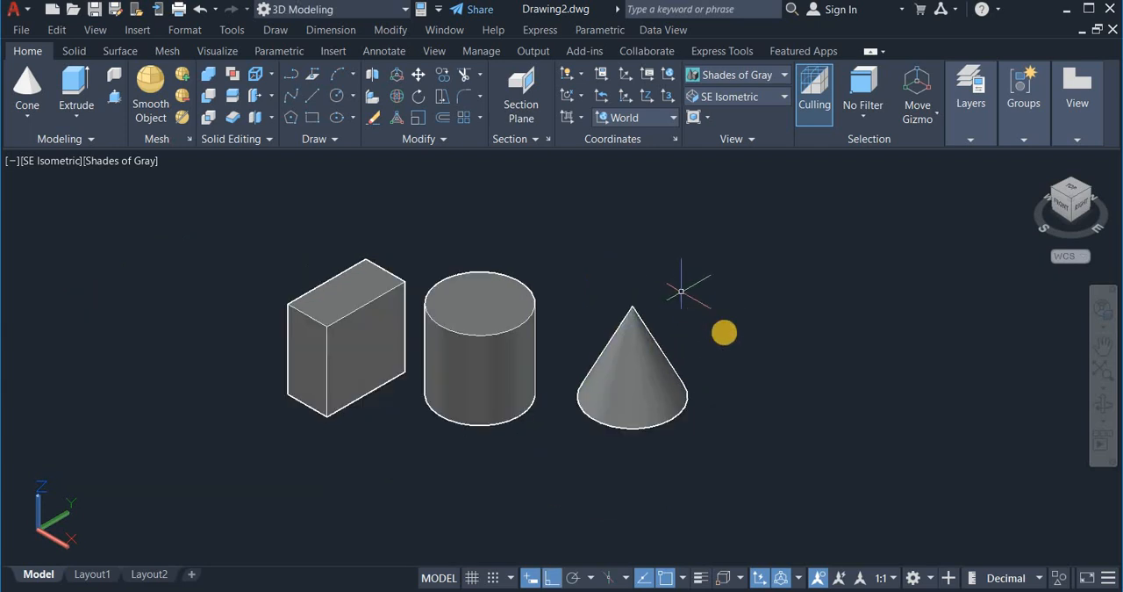
right_click(725, 336)
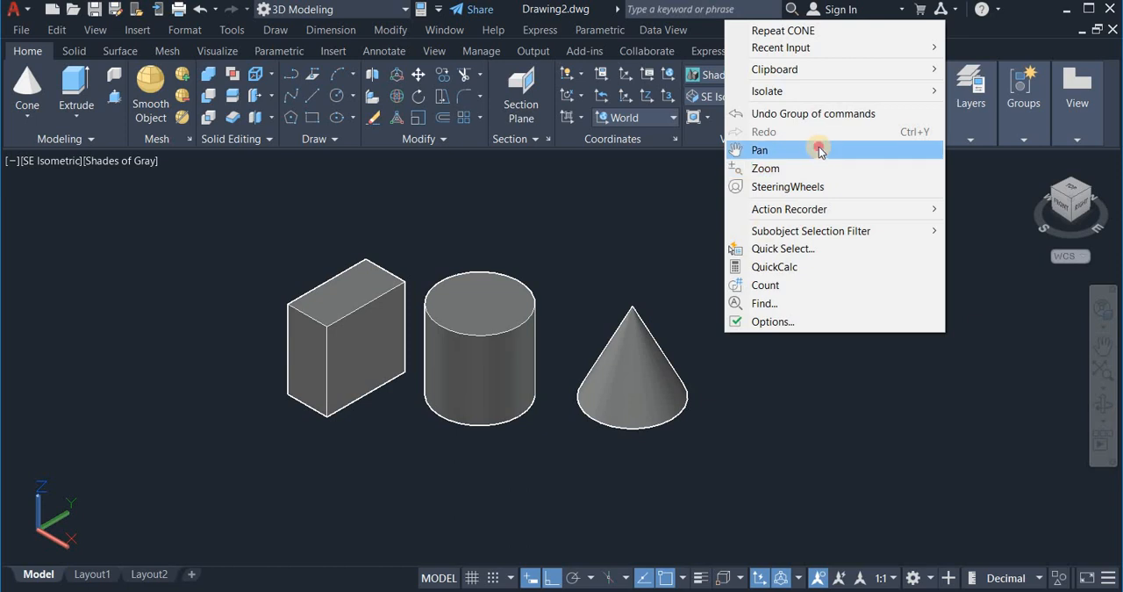
left_click(783, 149)
left_click_drag(755, 232, 536, 290)
right_click(536, 290)
left_click(571, 296)
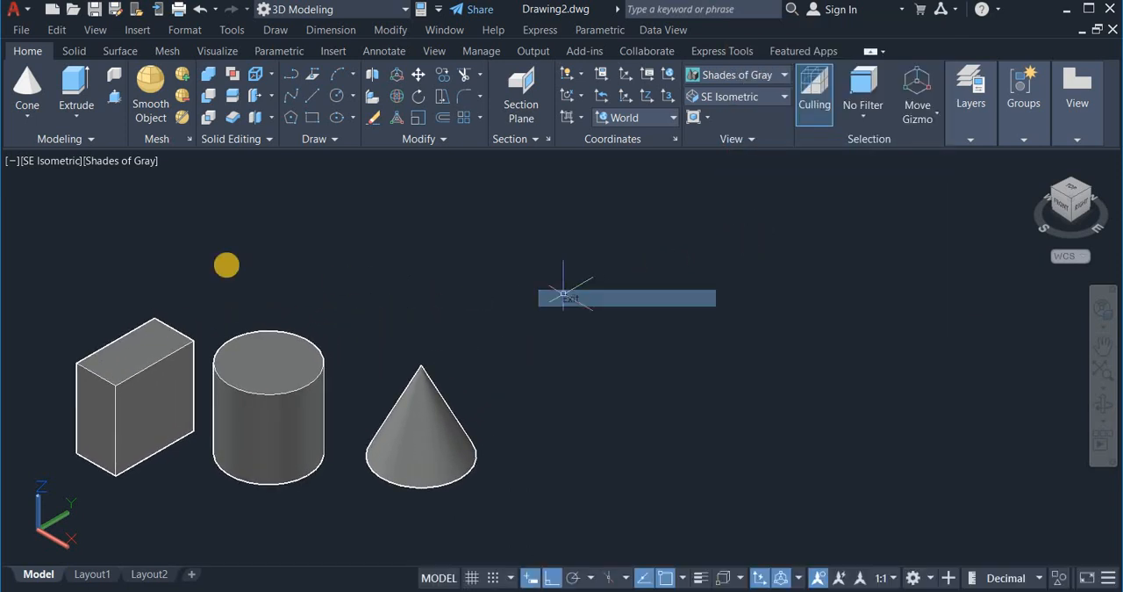
left_click(27, 119)
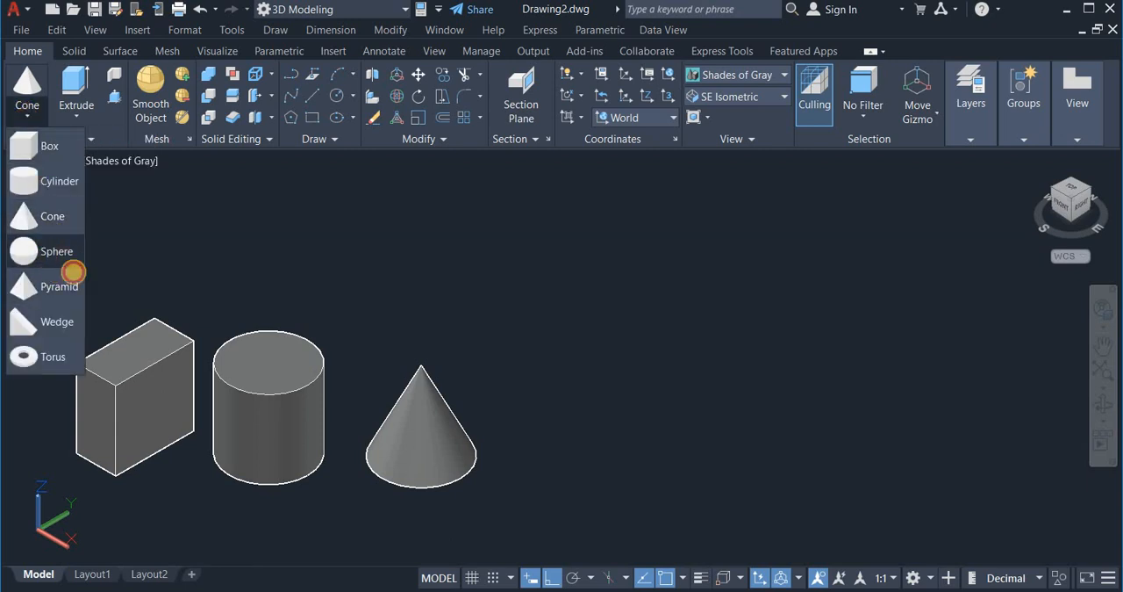
left_click(53, 257)
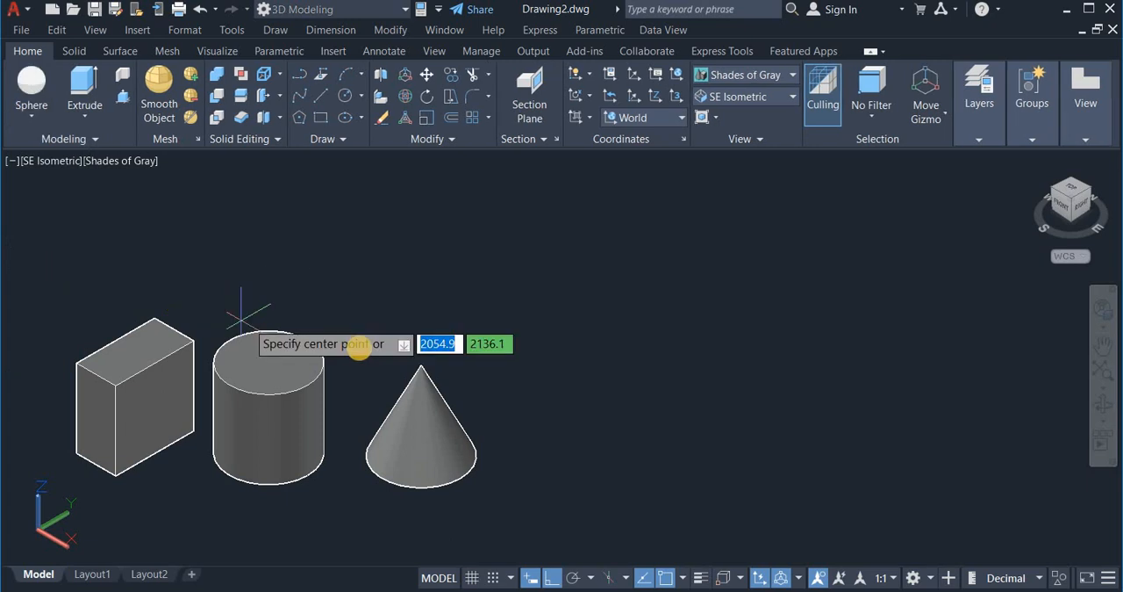
left_click(582, 430)
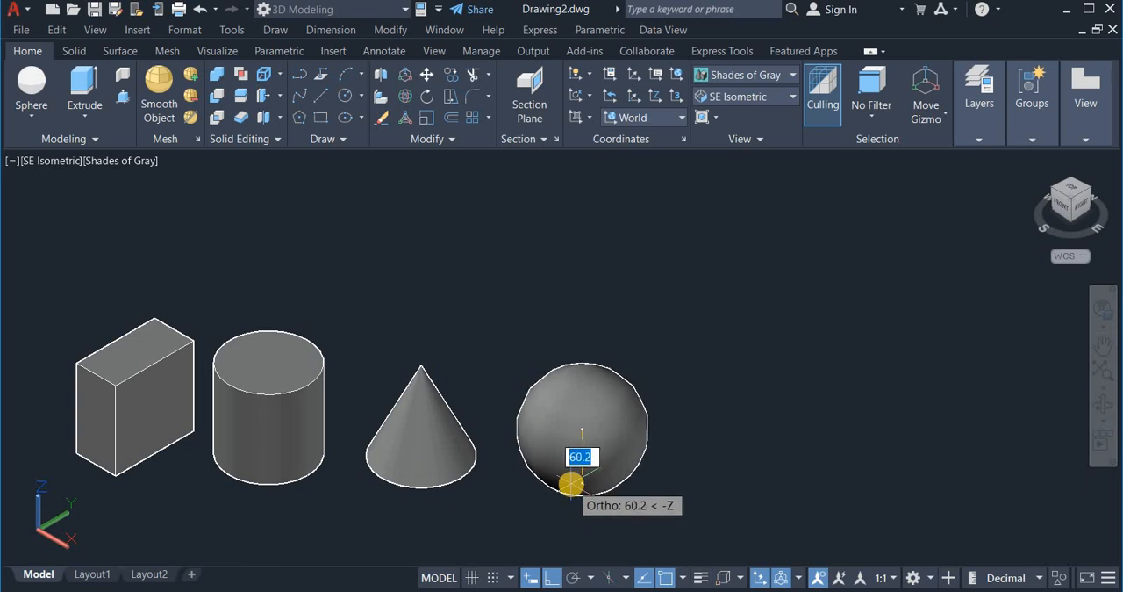
type("5")
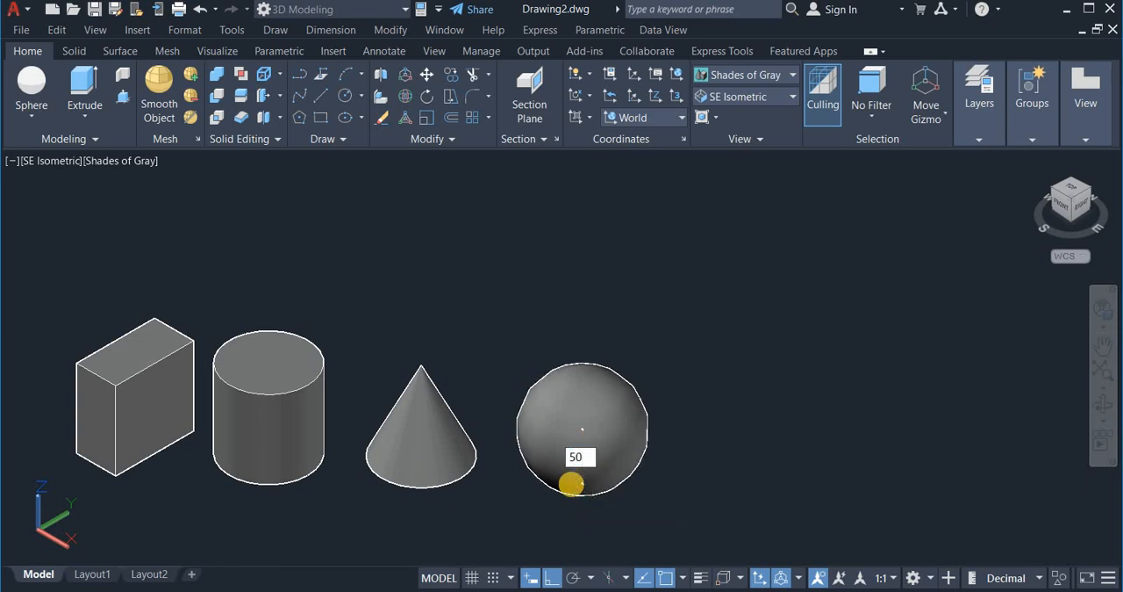
type("0")
key("Return")
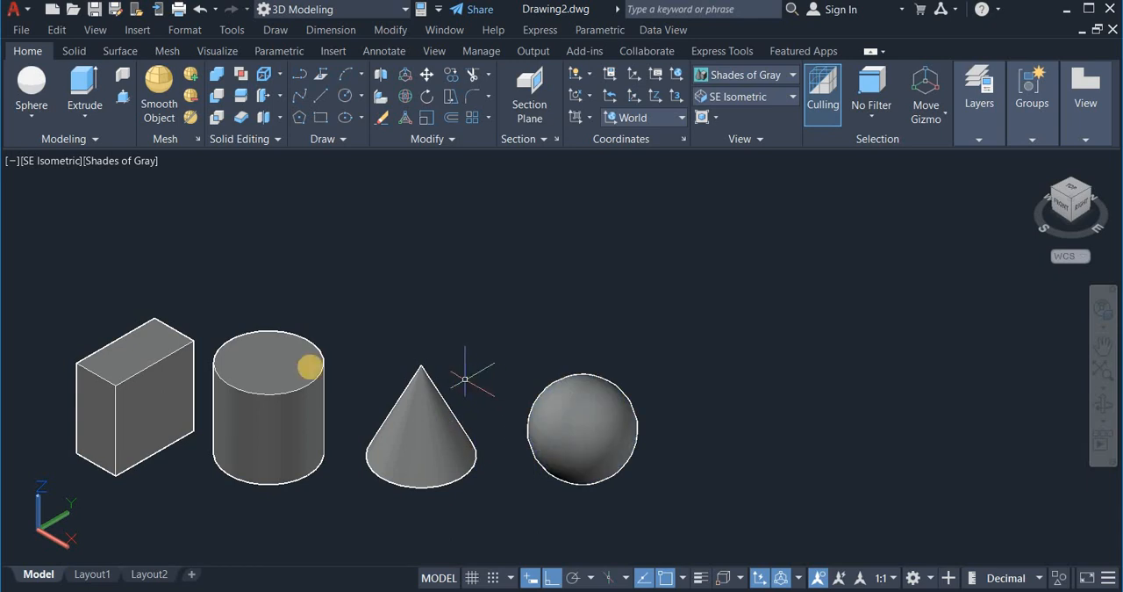
Step: Create a four-sided solid pyramid beside the sphere with a base radius of 50 and a height of 100 units
left_click(39, 117)
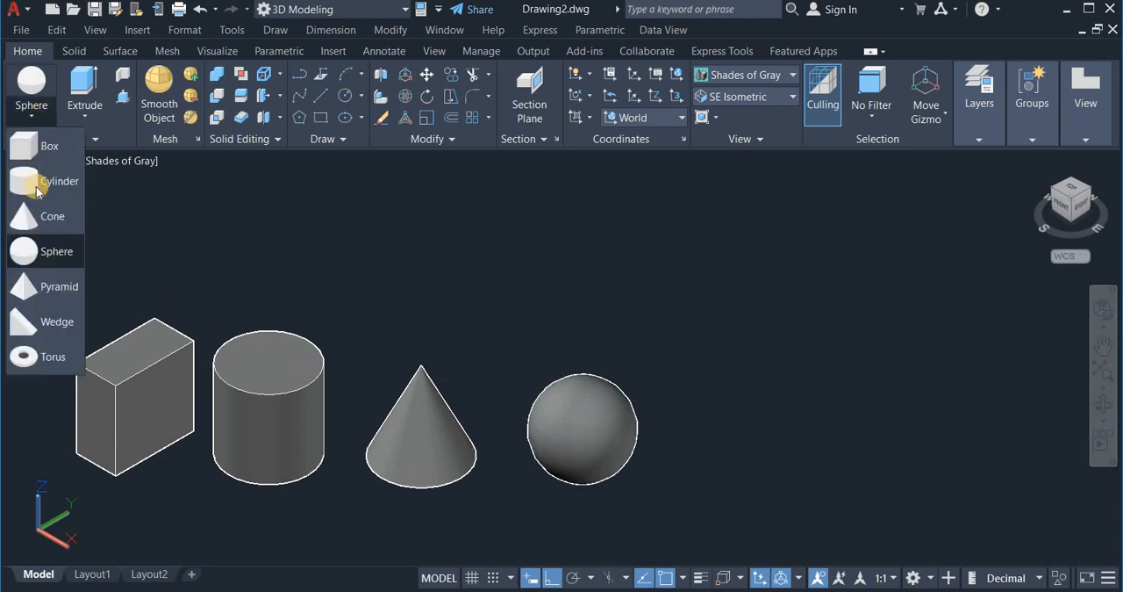
left_click(54, 289)
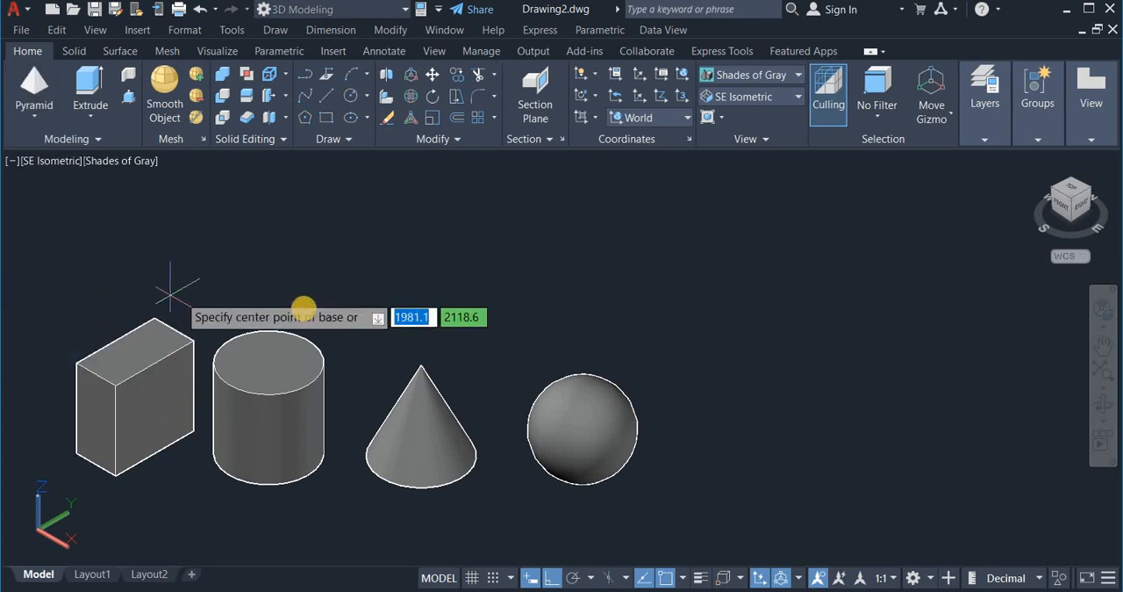
left_click(750, 452)
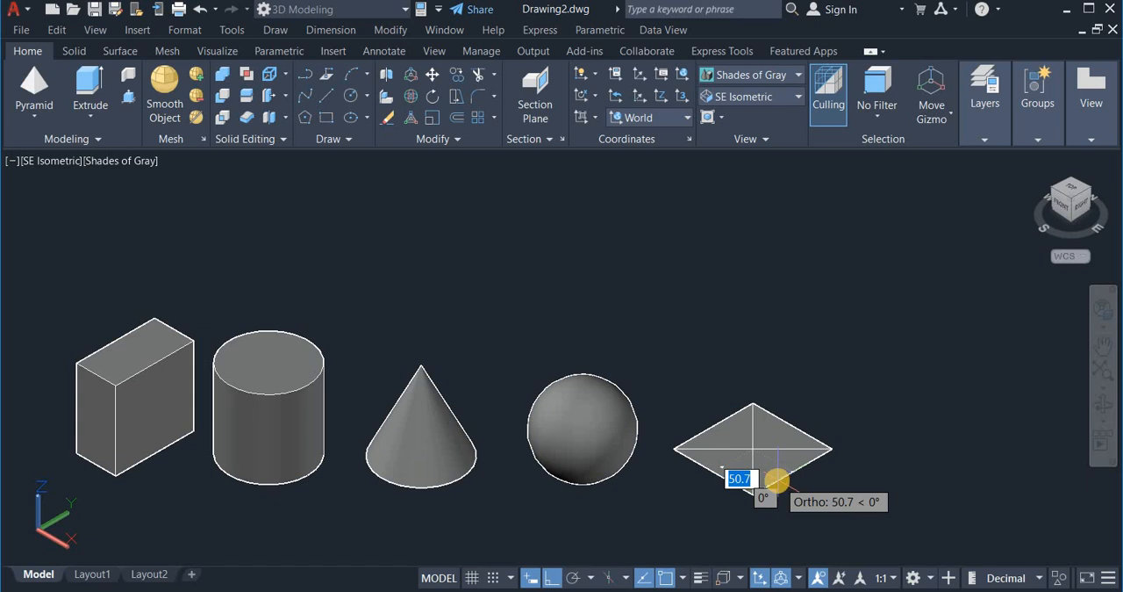
type("5")
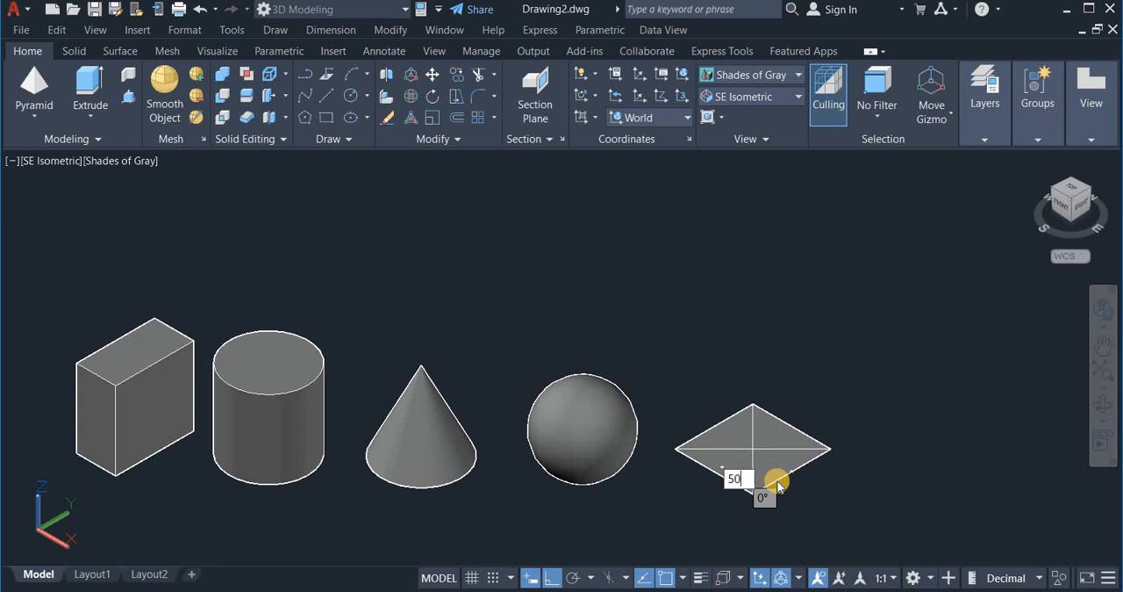
type("0")
key("Return")
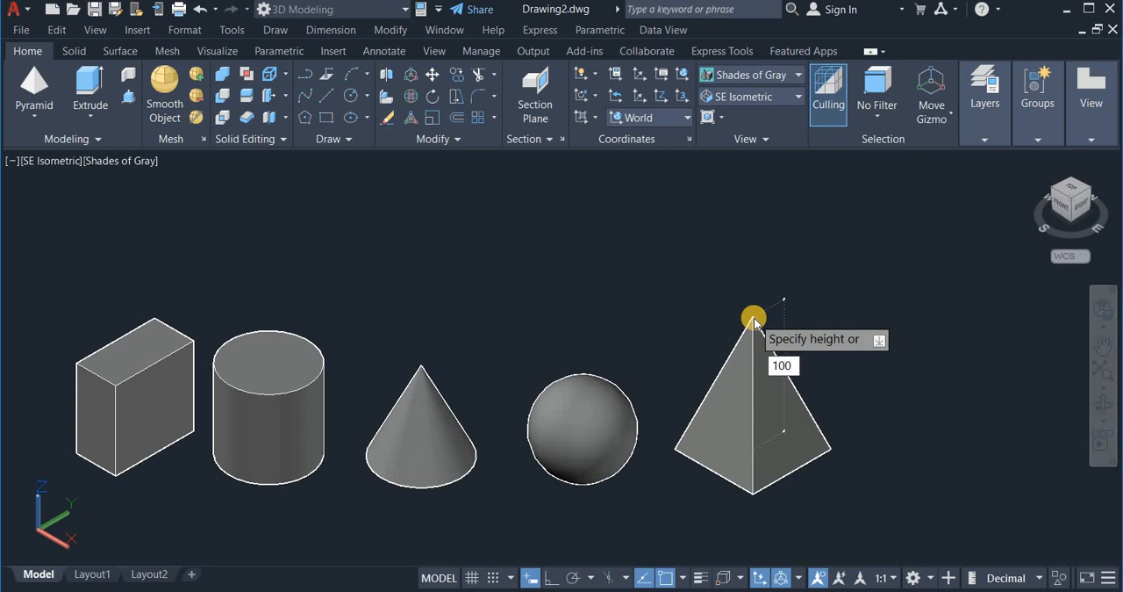
key("Return")
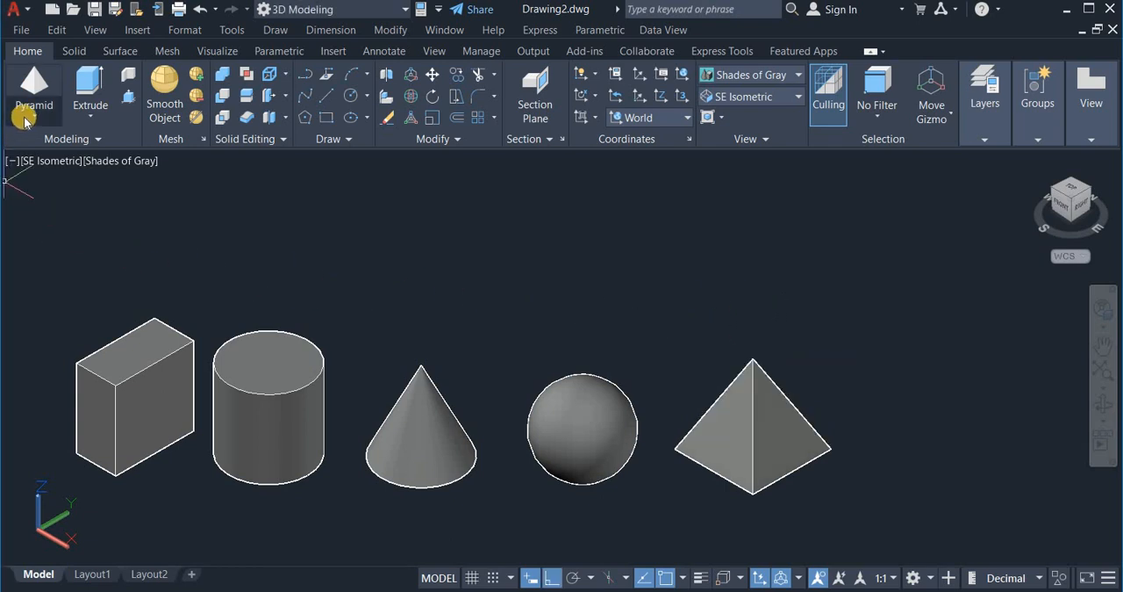
Step: Create a solid wedge beyond the pyramid with a base 50 units along X and 20 along Y and a height of 100 units
left_click(25, 120)
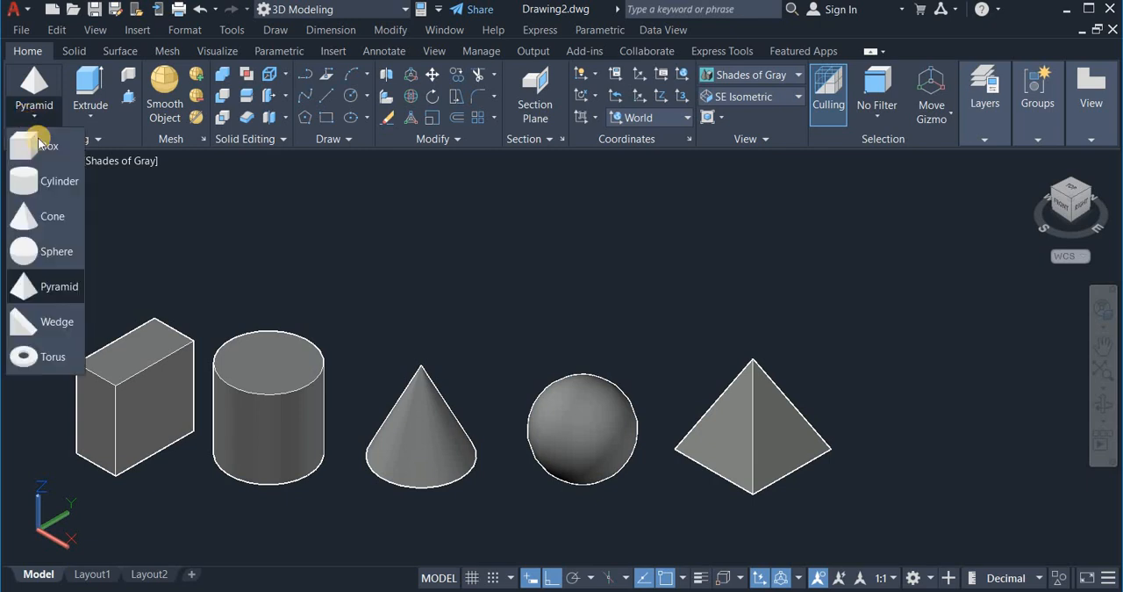
left_click(58, 323)
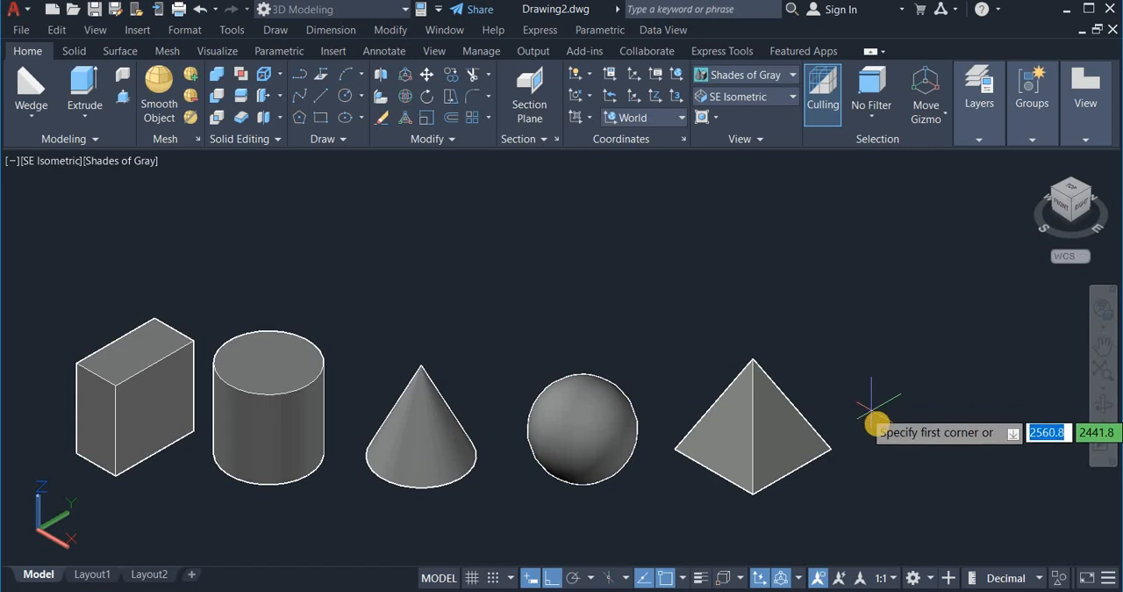
left_click(928, 454)
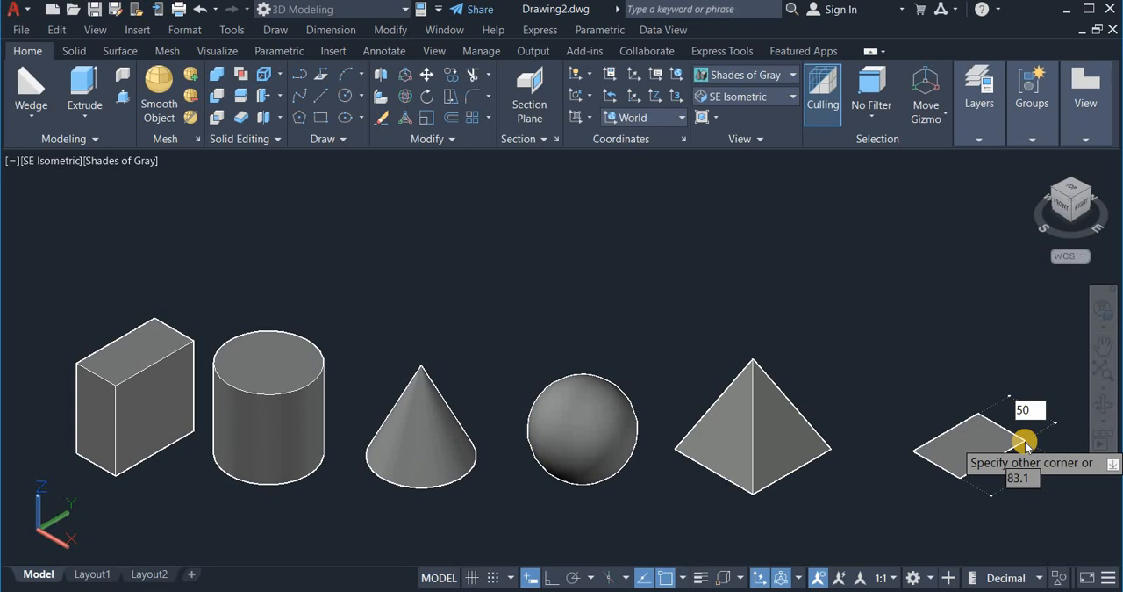
key("Tab")
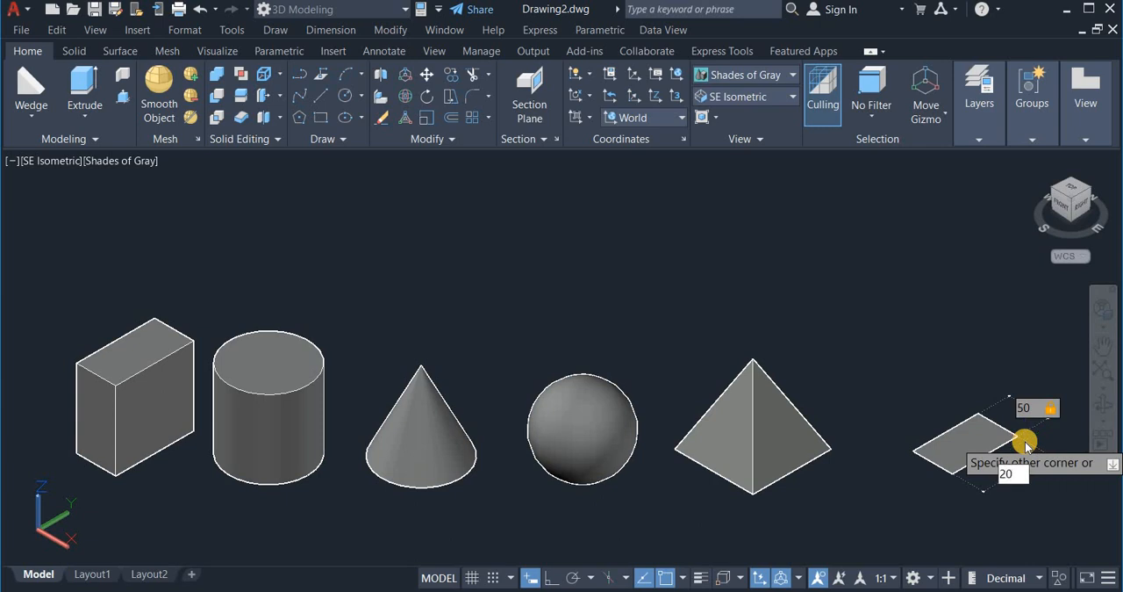
key("Return")
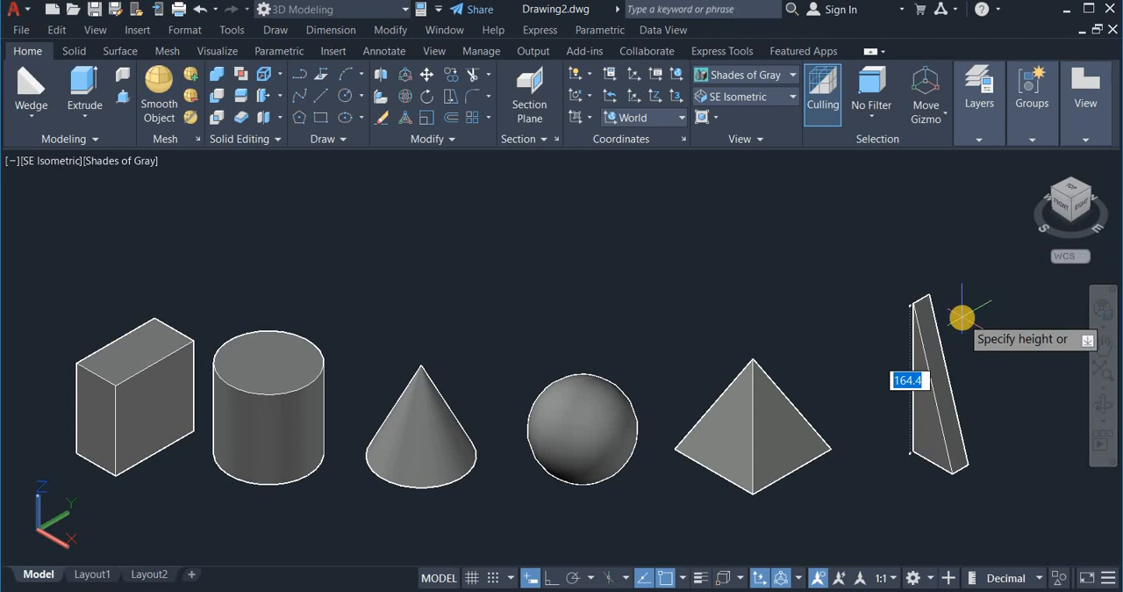
type("1")
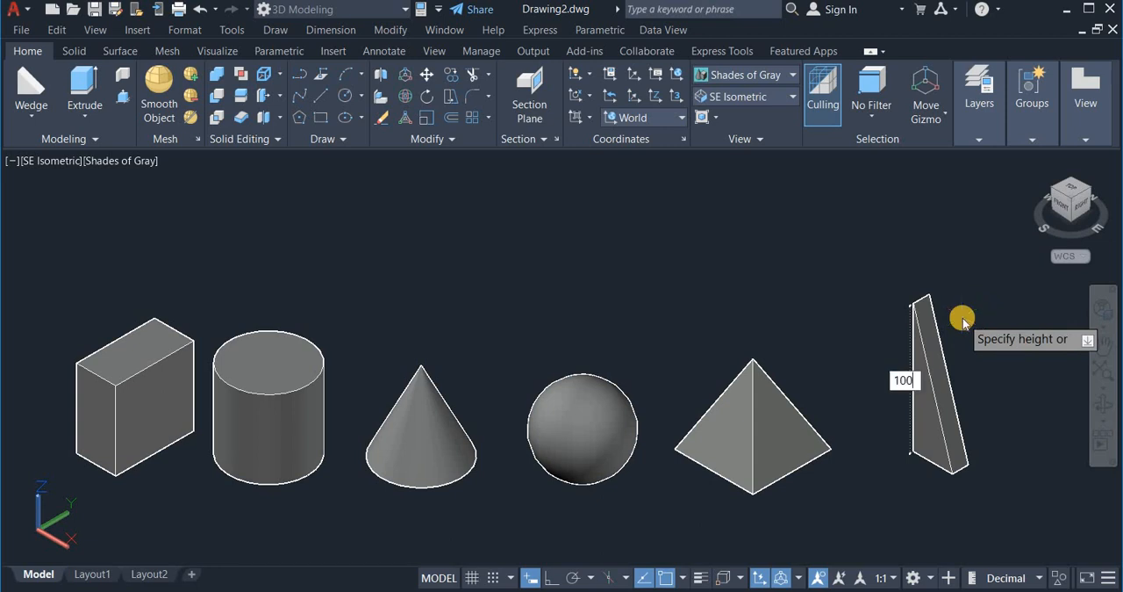
type("00")
key("Return")
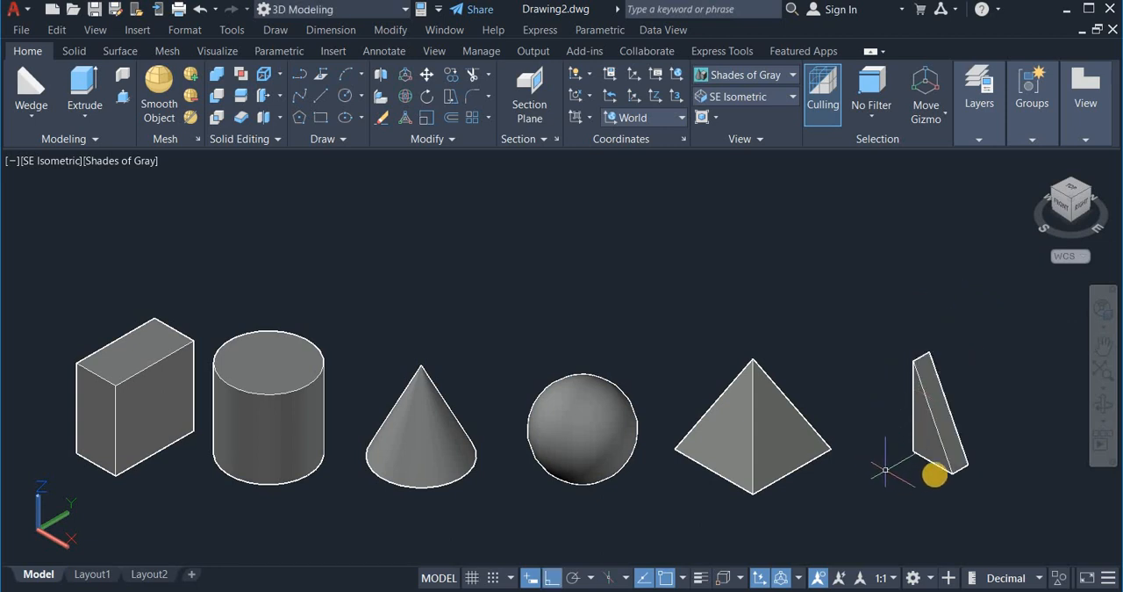
Step: Move the wedge slightly closer to the pyramid
left_click(944, 469)
right_click_drag(997, 421, 979, 423)
left_click(1027, 433)
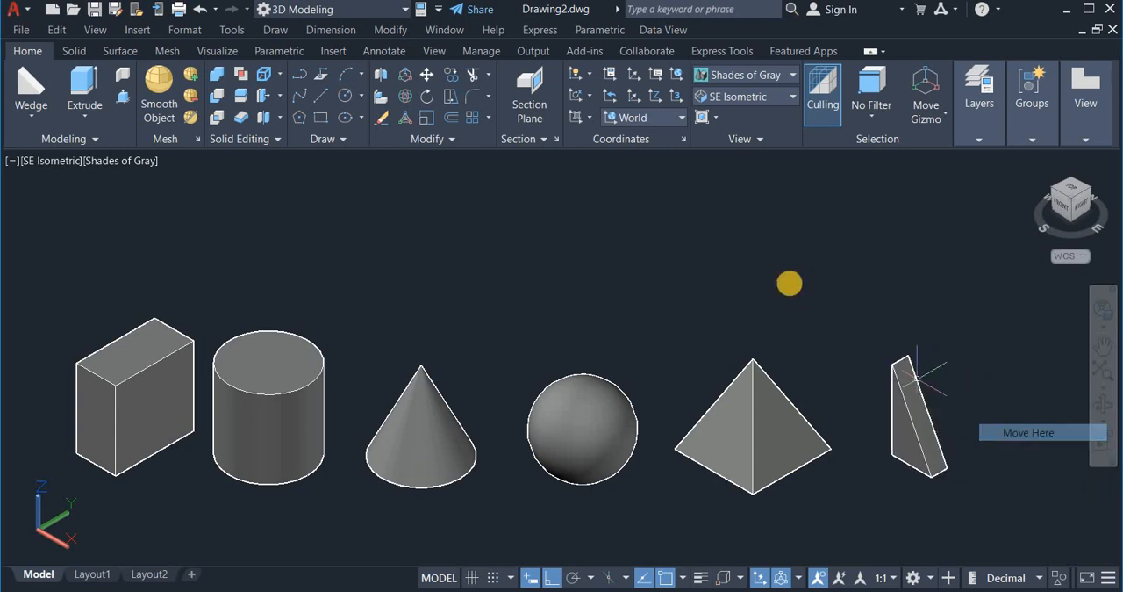
Step: Start a solid torus in the free space beyond the wedge with a radius of 60 units
scroll(790, 273, "down", 2)
right_click(907, 346)
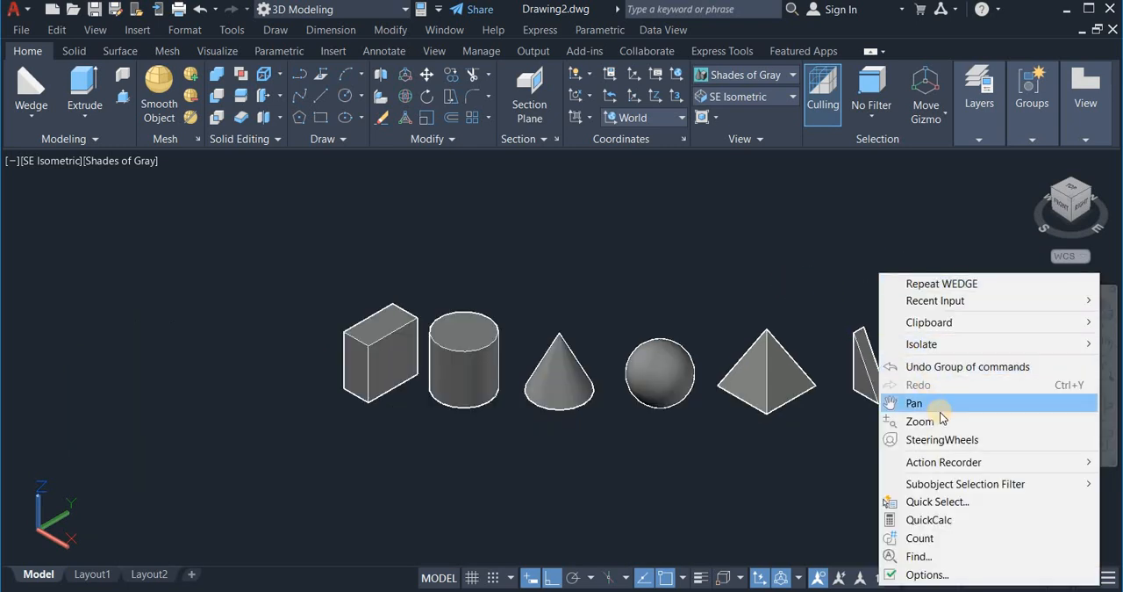
left_click(943, 402)
left_click_drag(897, 328, 681, 380)
right_click(680, 379)
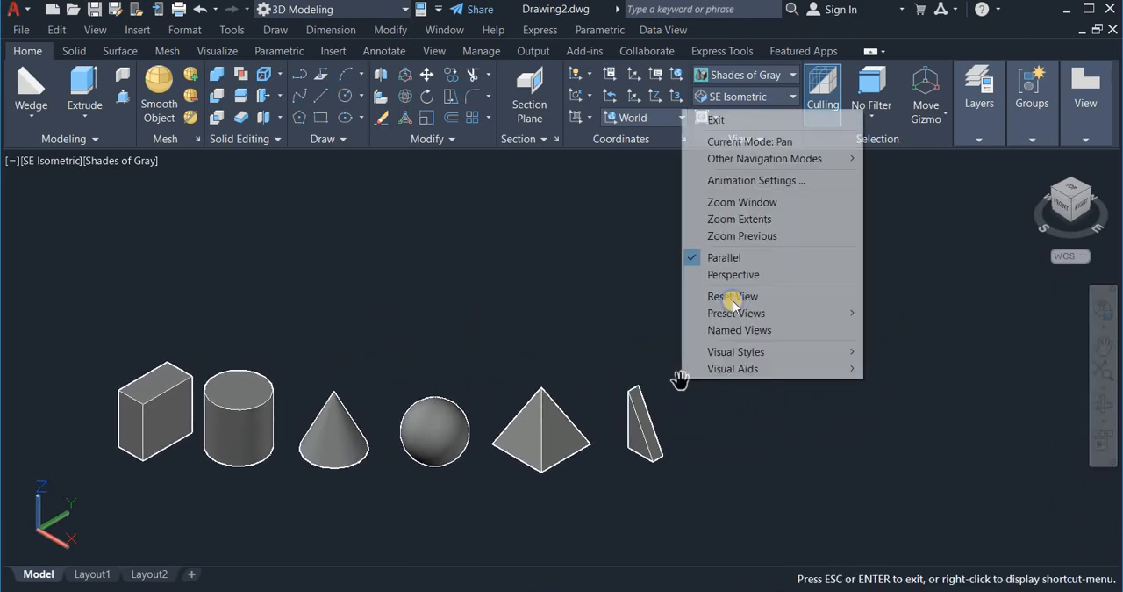
left_click(753, 121)
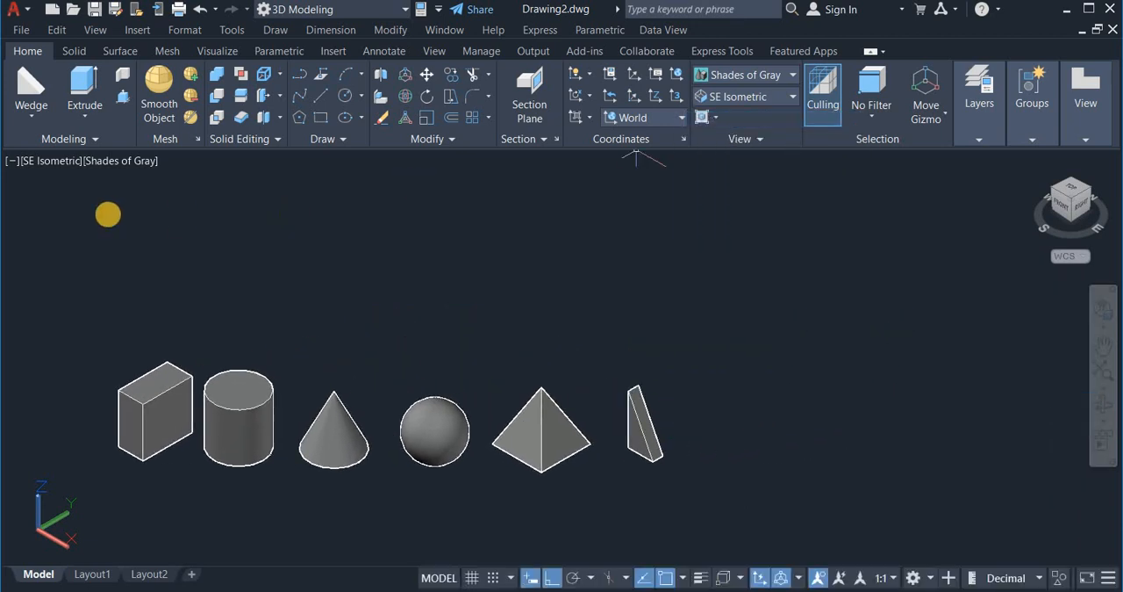
left_click(27, 117)
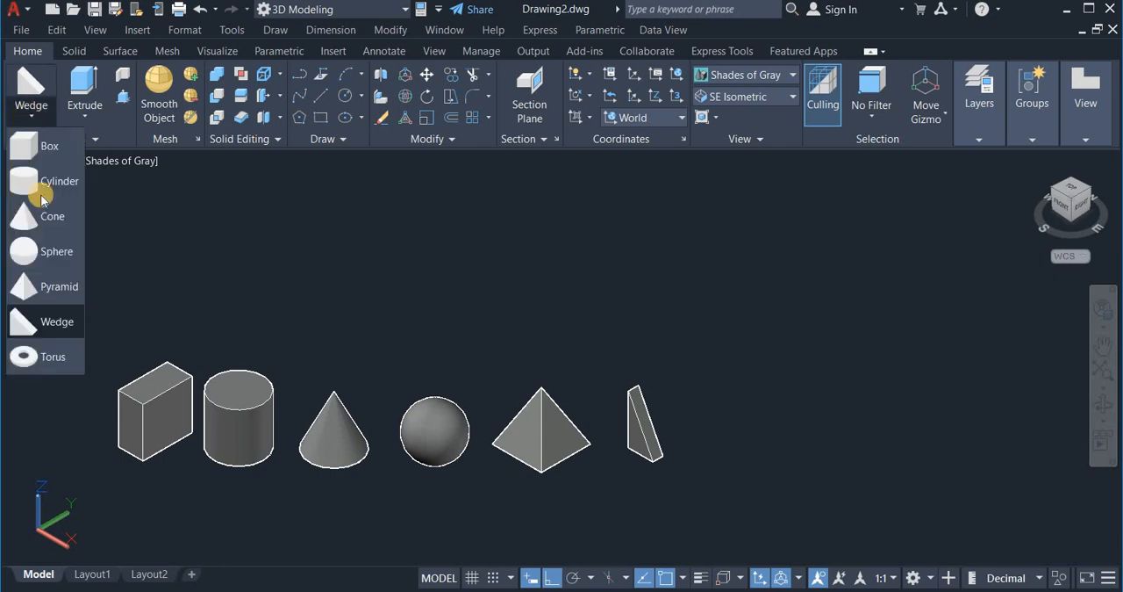
left_click(52, 356)
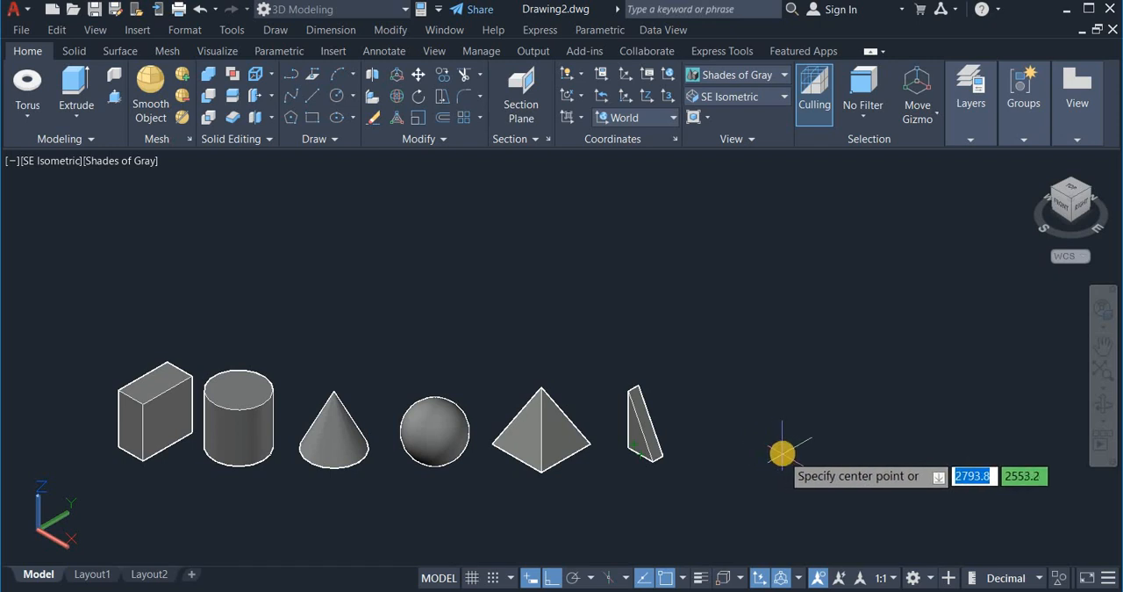
left_click(783, 470)
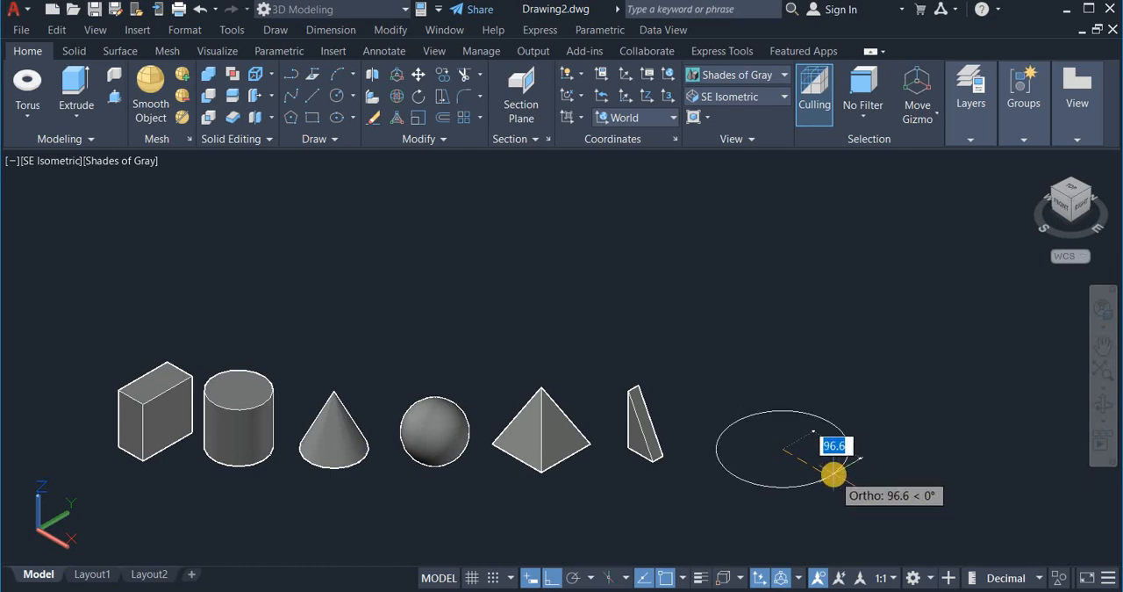
type("60")
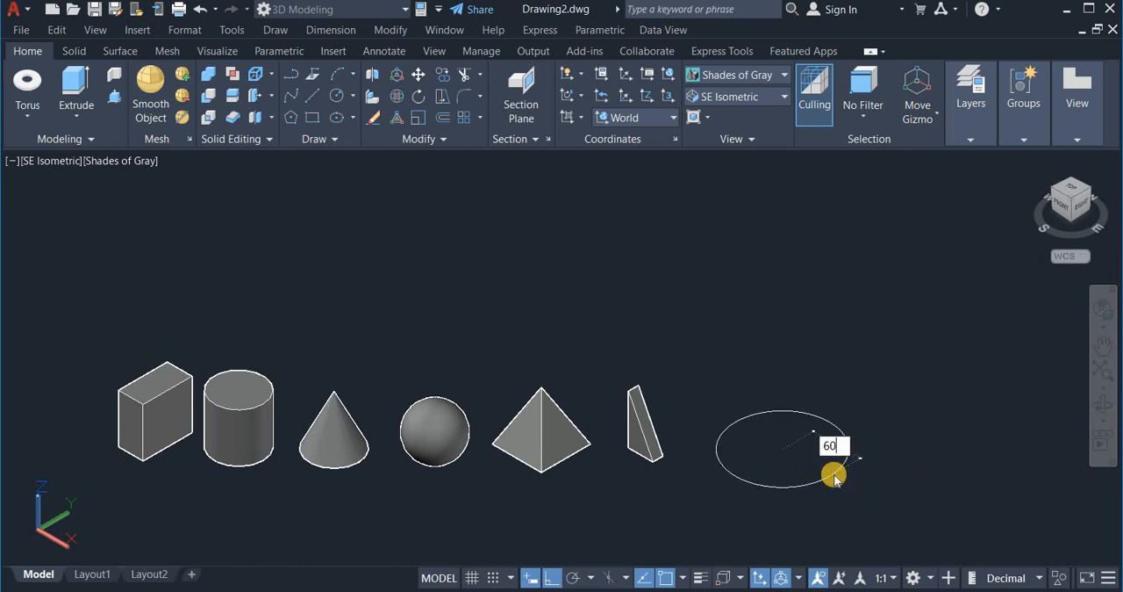
key("Return")
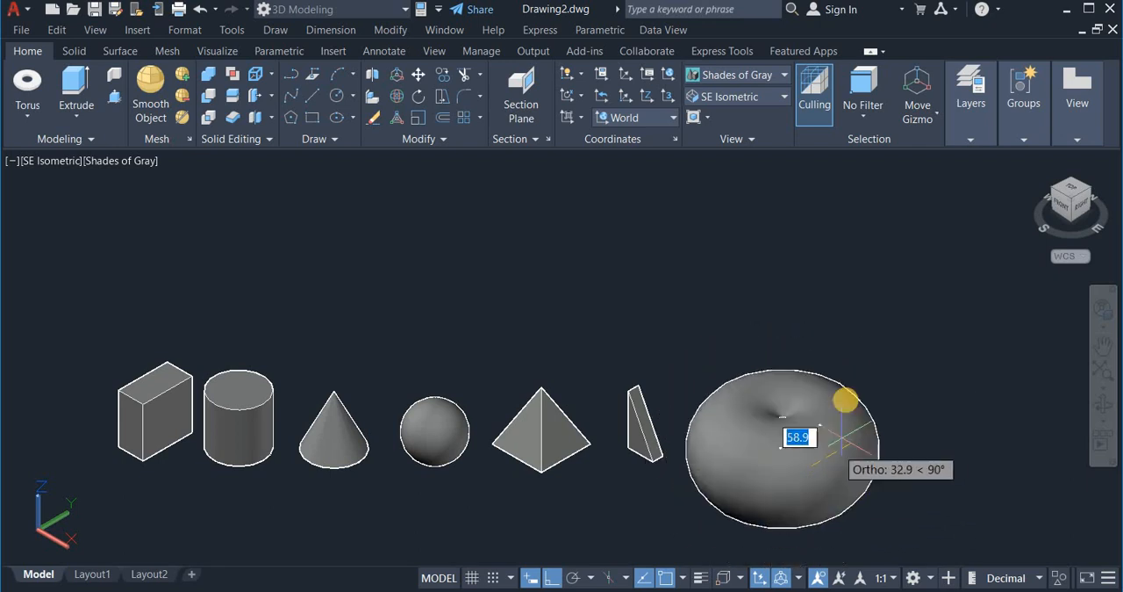
Step: Define the torus tube by diameter instead of radius and set it to 5 units
right_click(846, 372)
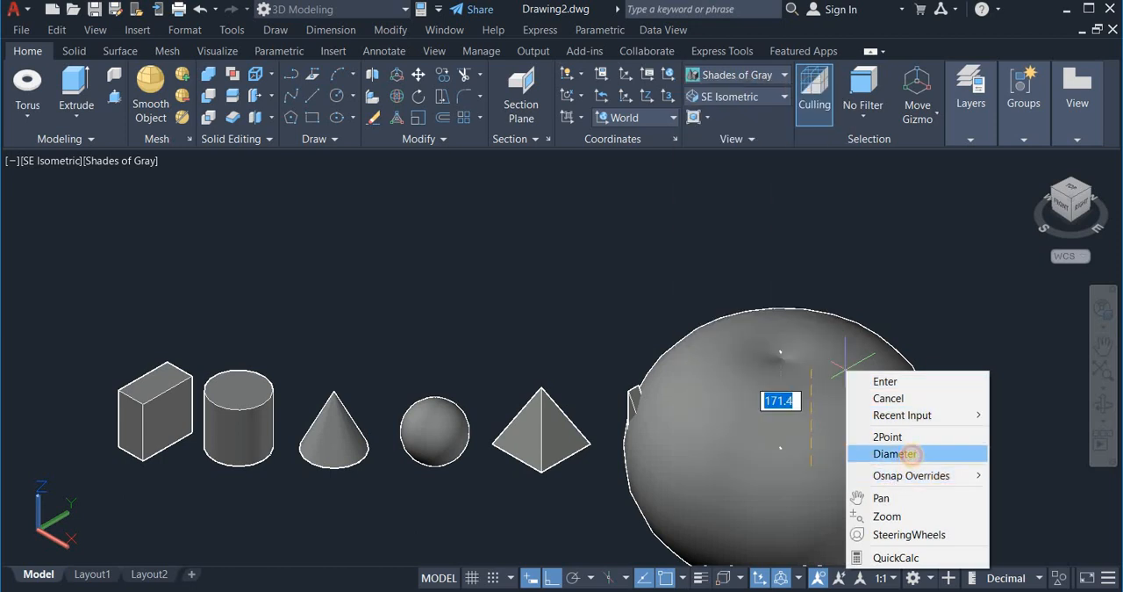
left_click(911, 455)
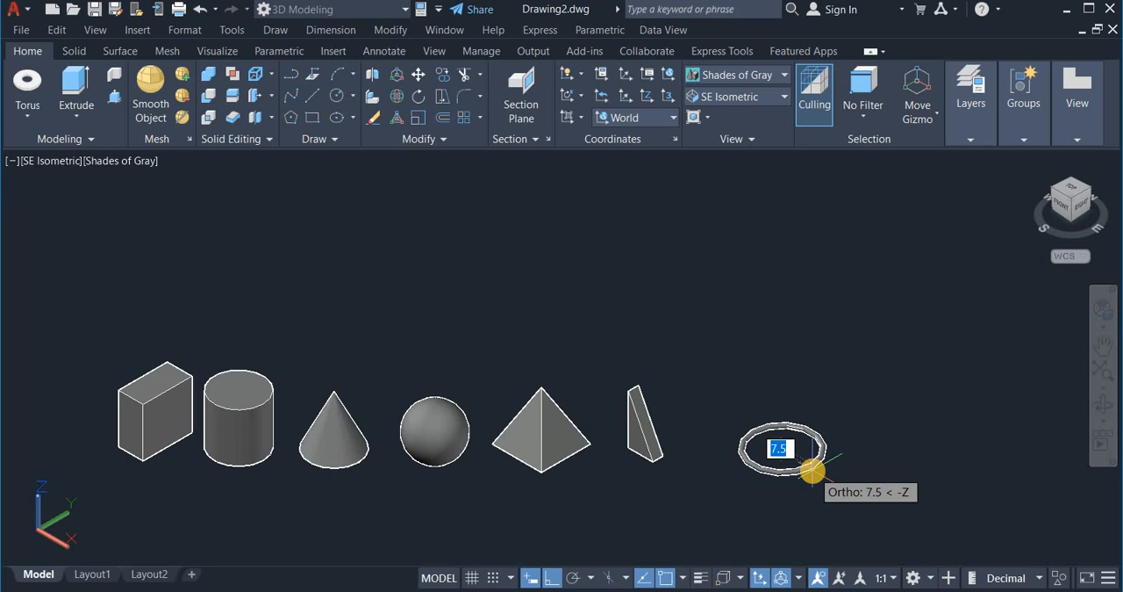
type("5")
key("Return")
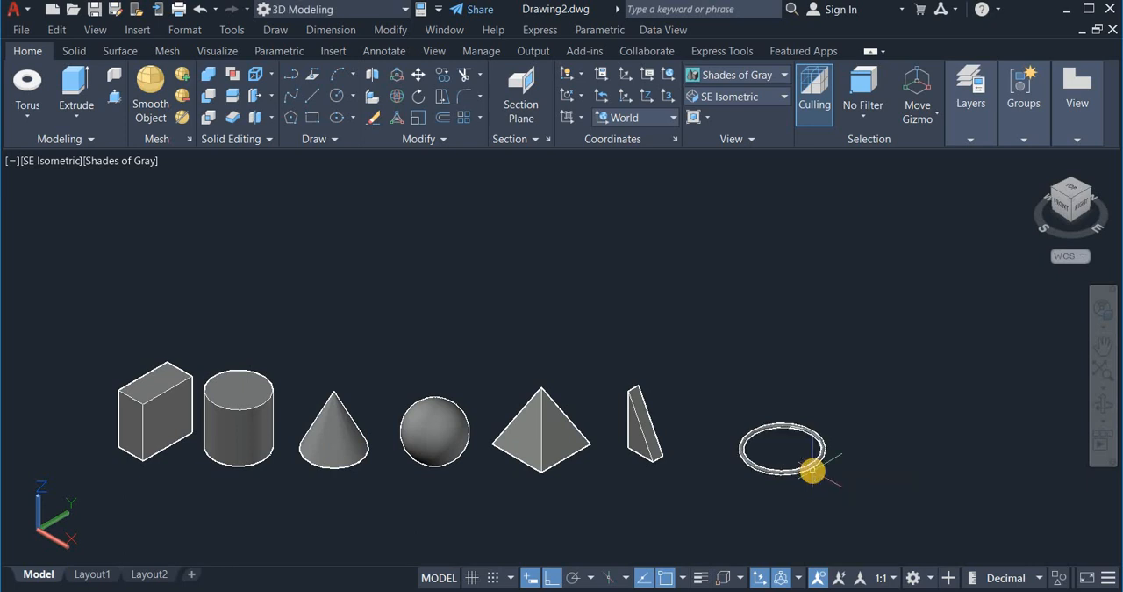
Step: Move the torus slightly closer to the wedge
left_click(797, 474)
scroll(797, 474, "up", 5)
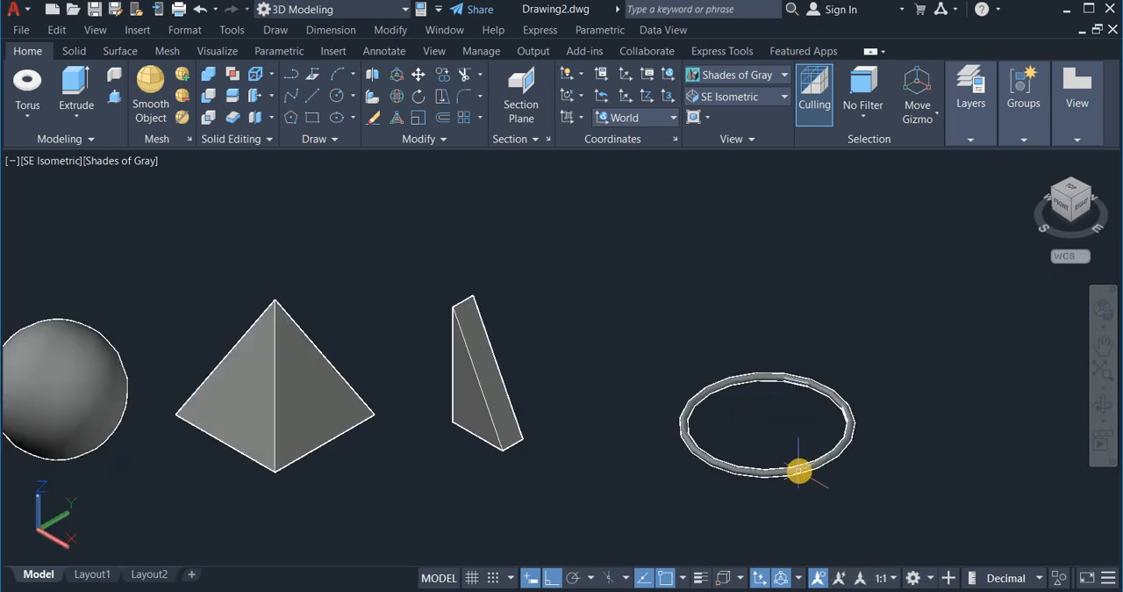
scroll(801, 471, "down", 2)
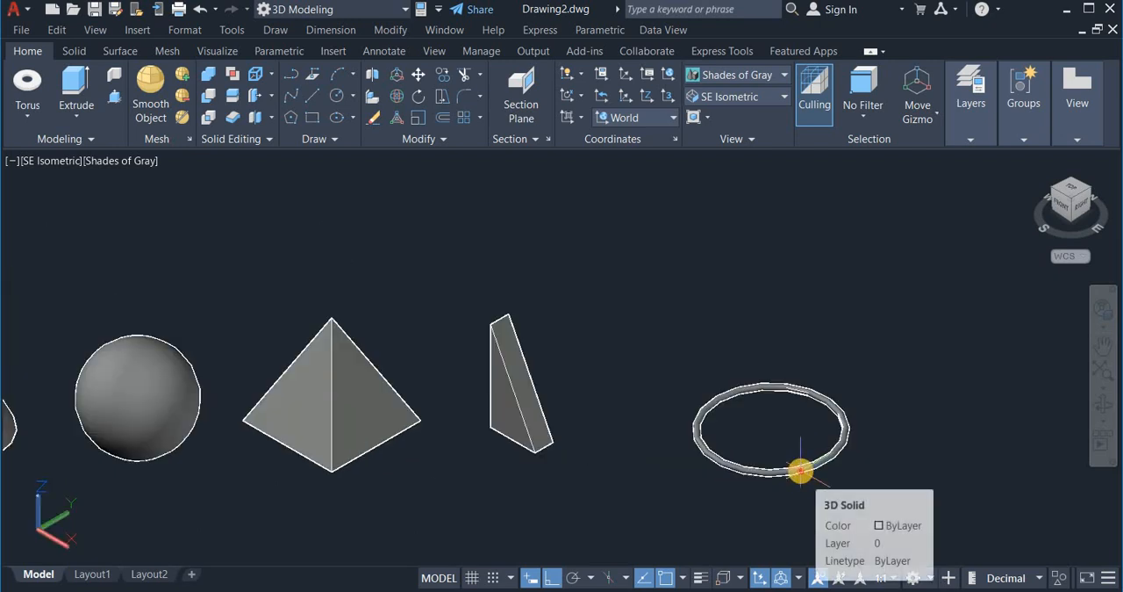
left_click(801, 471)
right_click_drag(821, 498, 784, 508)
left_click(784, 507)
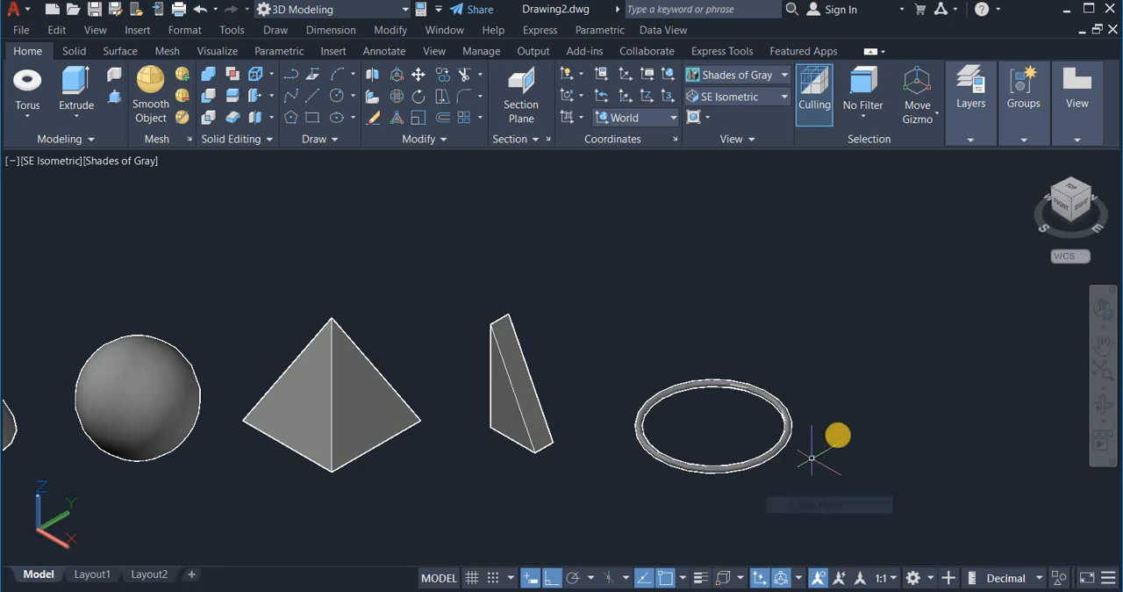
scroll(835, 431, "down", 5)
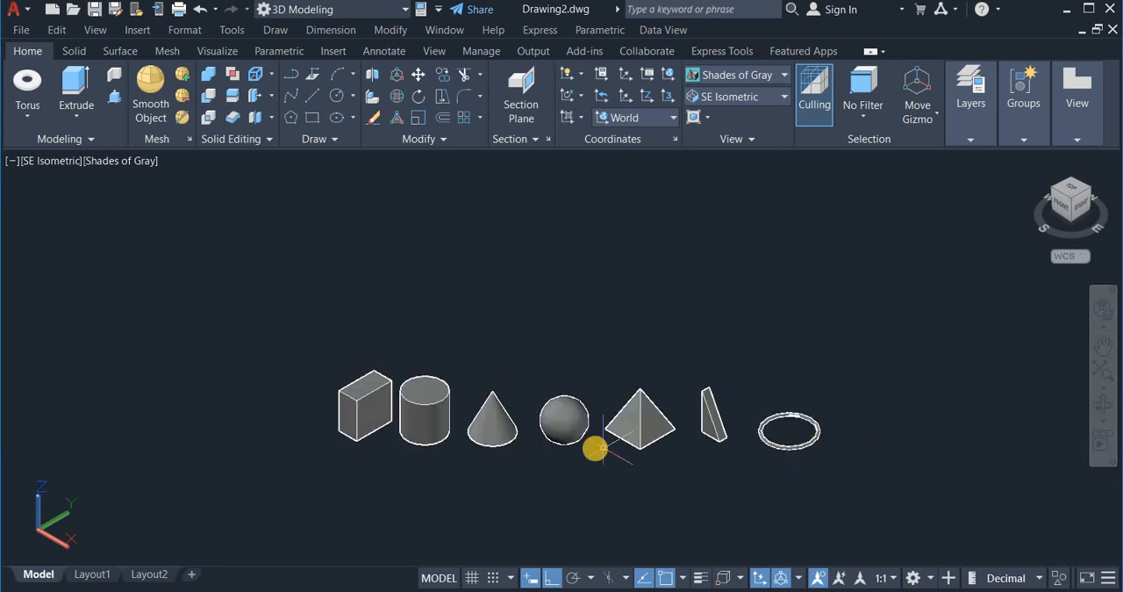
scroll(594, 449, "up", 2)
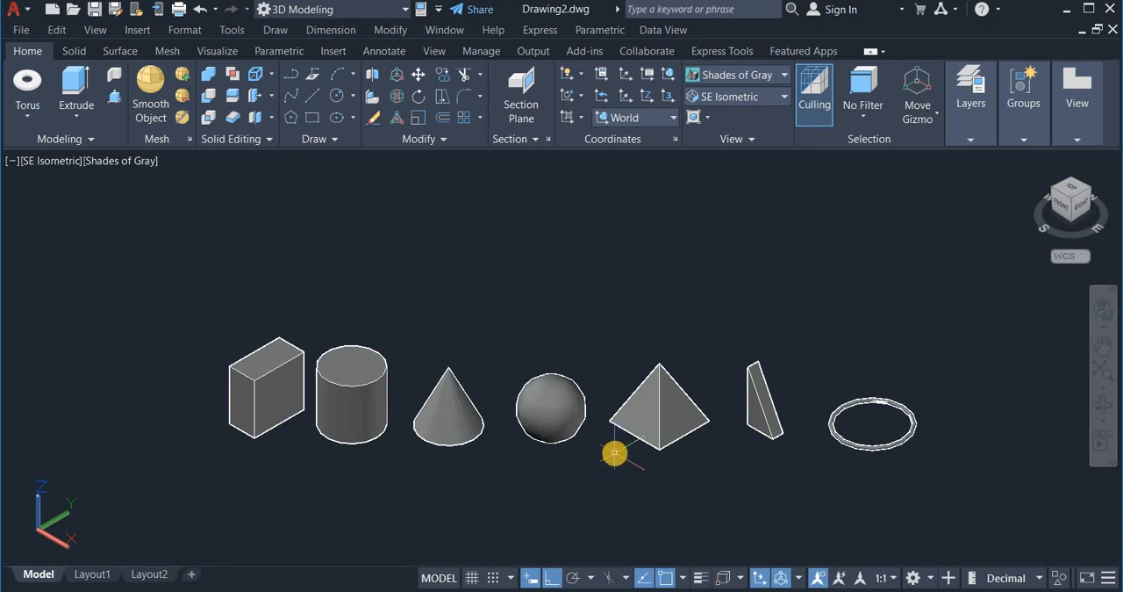